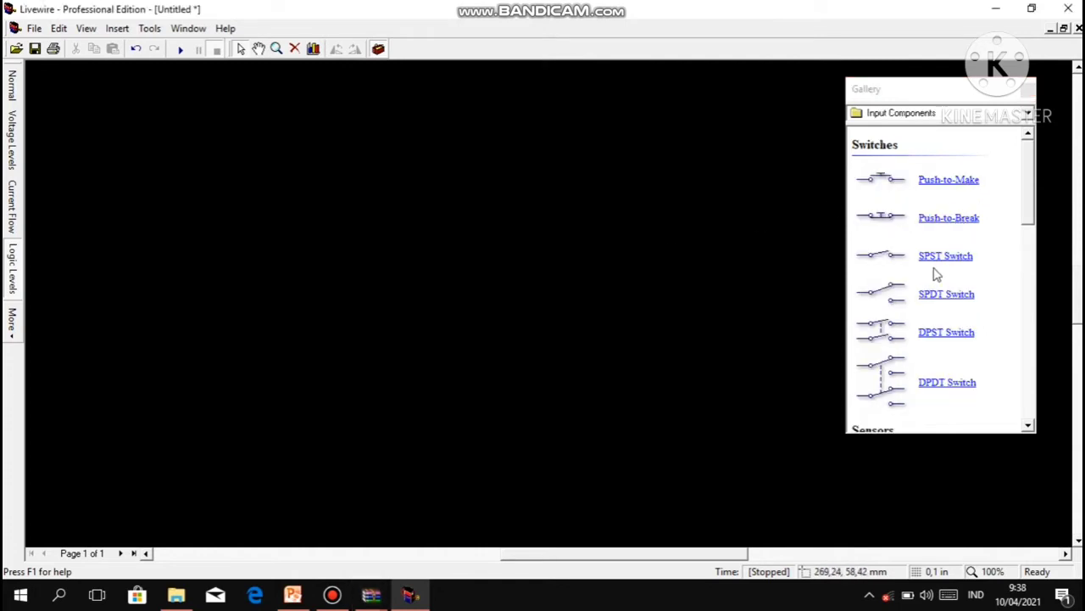
# - Place two SPST switches one above the other and a 7408 quad 2-input AND gate to the right of them
pyautogui.moveTo(937, 261); pyautogui.dragTo(424, 200)
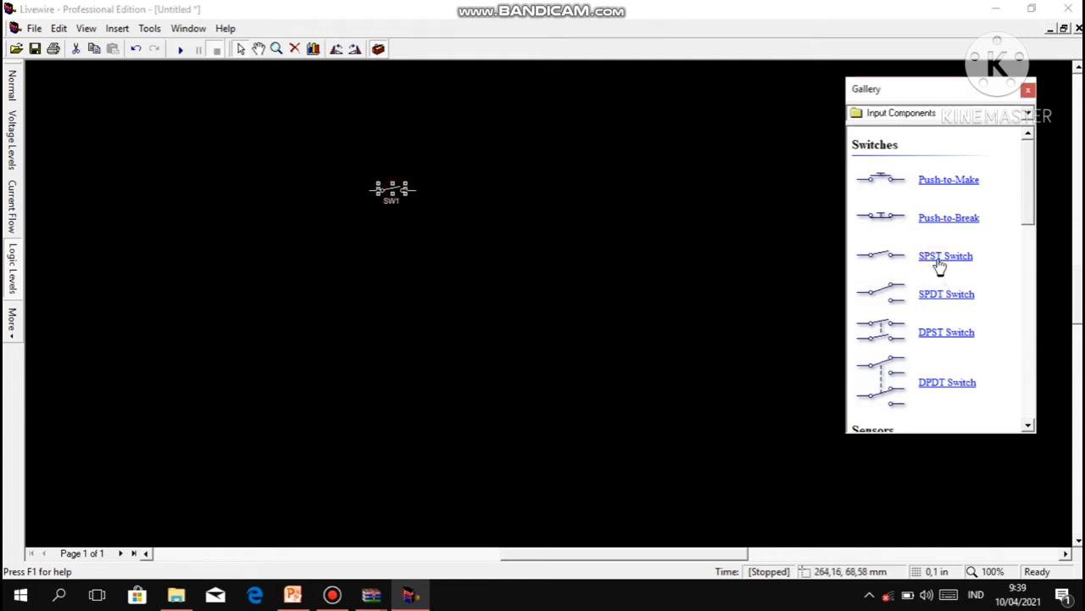
pyautogui.moveTo(939, 266); pyautogui.dragTo(395, 228)
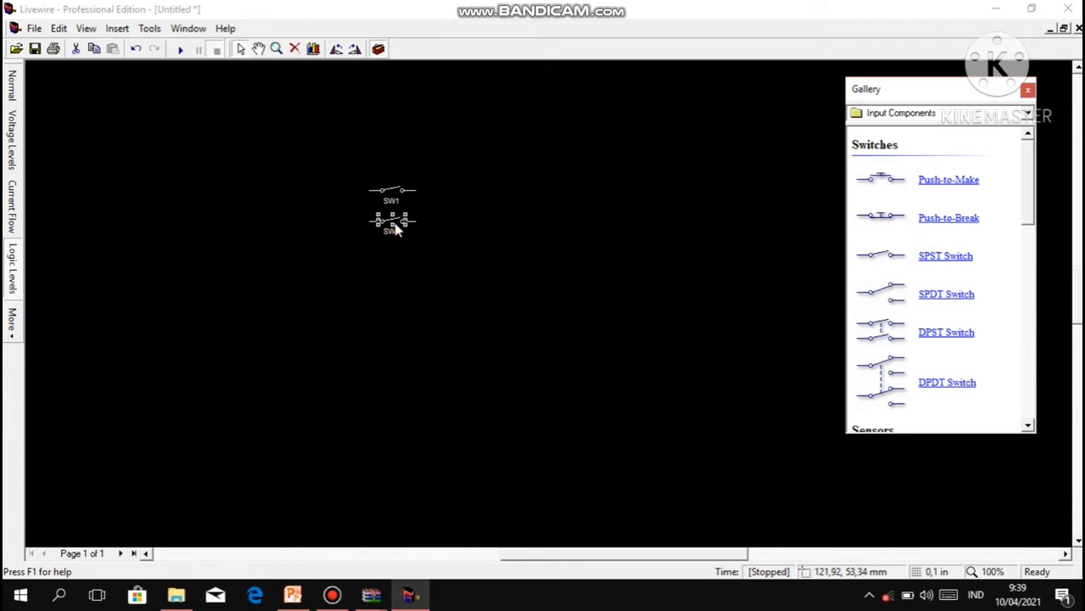
pyautogui.click(1027, 117)
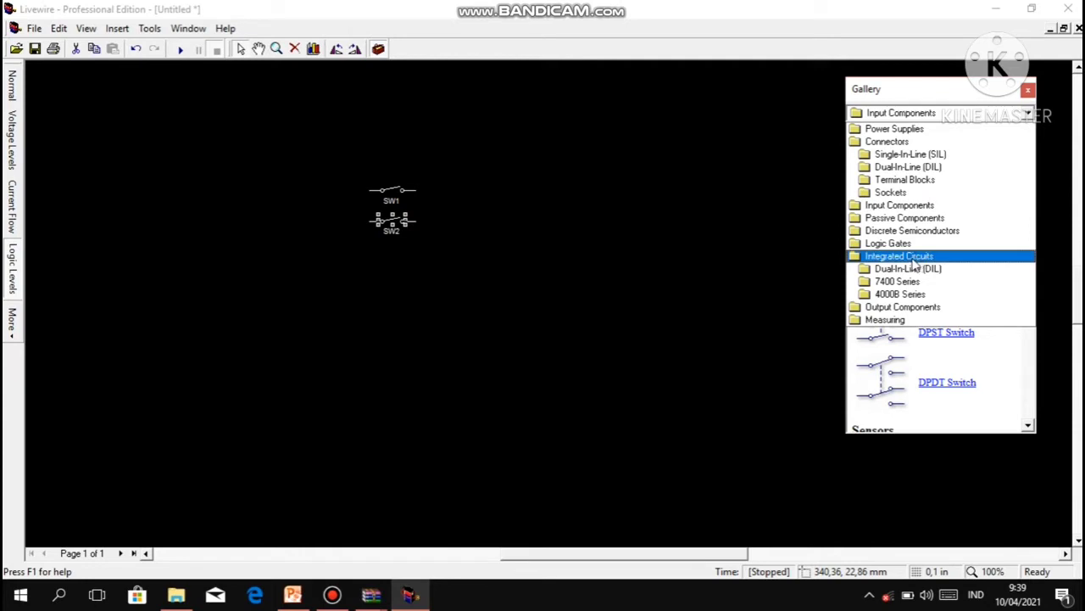
pyautogui.click(909, 287)
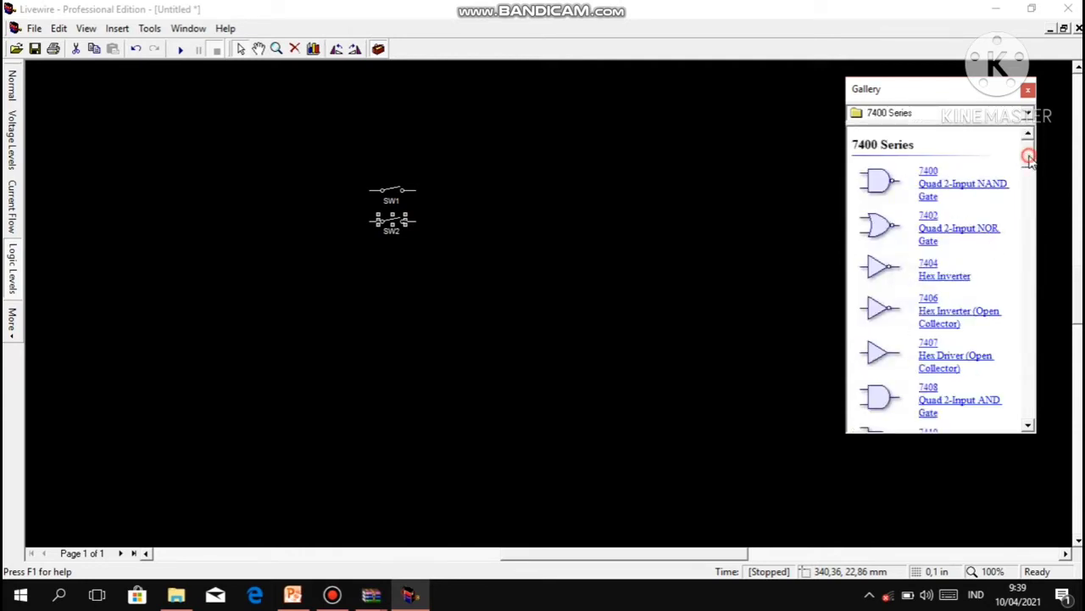
pyautogui.moveTo(1029, 160); pyautogui.dragTo(1033, 181)
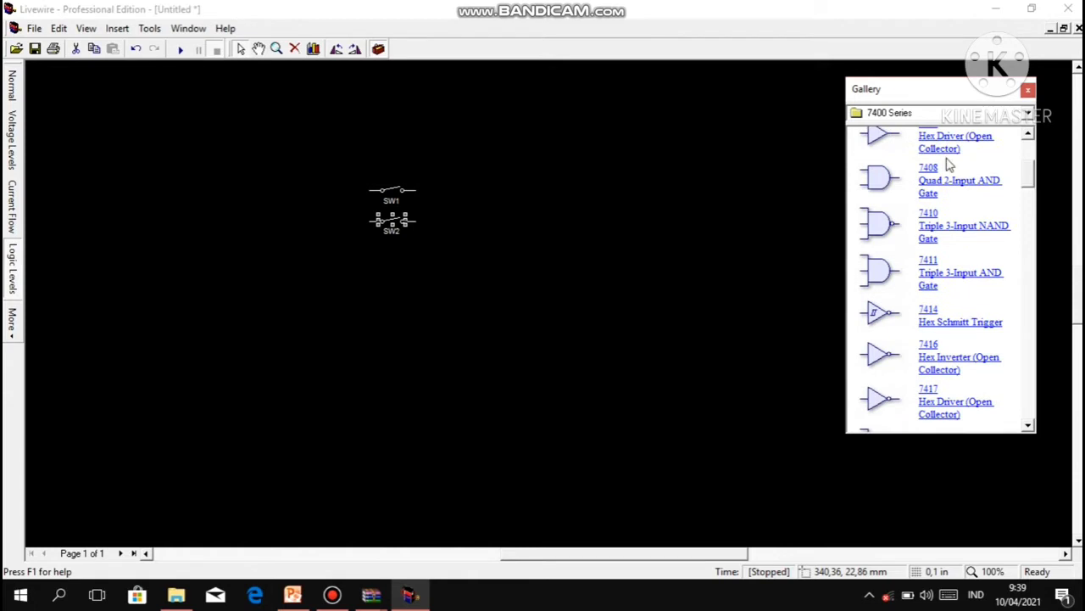
pyautogui.moveTo(884, 176); pyautogui.dragTo(485, 206)
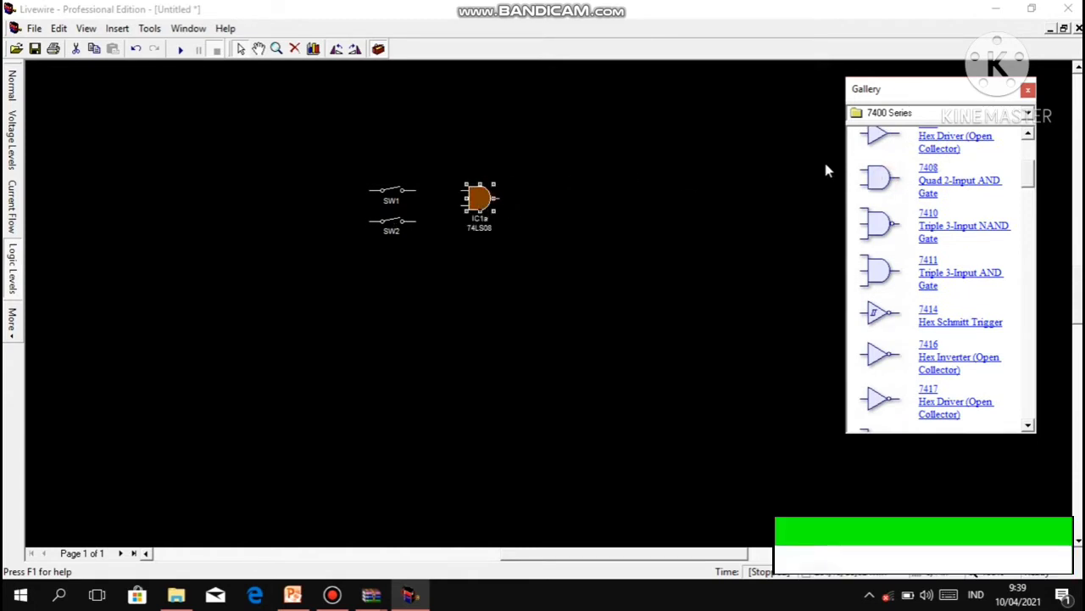
# - Place a battery below the switches and two ground symbols side by side to the right of the battery
pyautogui.click(1028, 114)
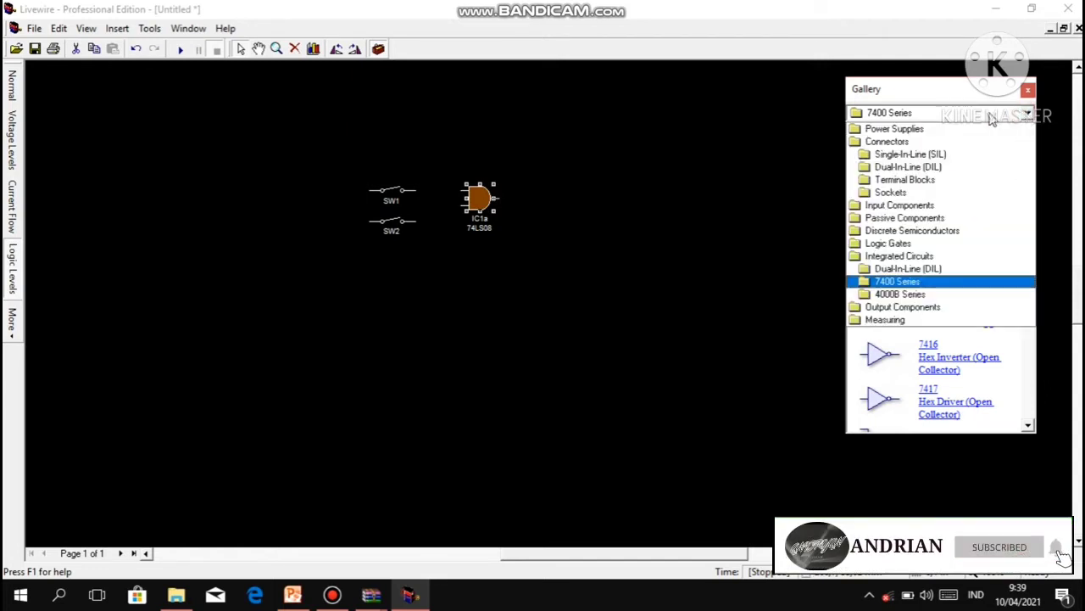
pyautogui.click(924, 129)
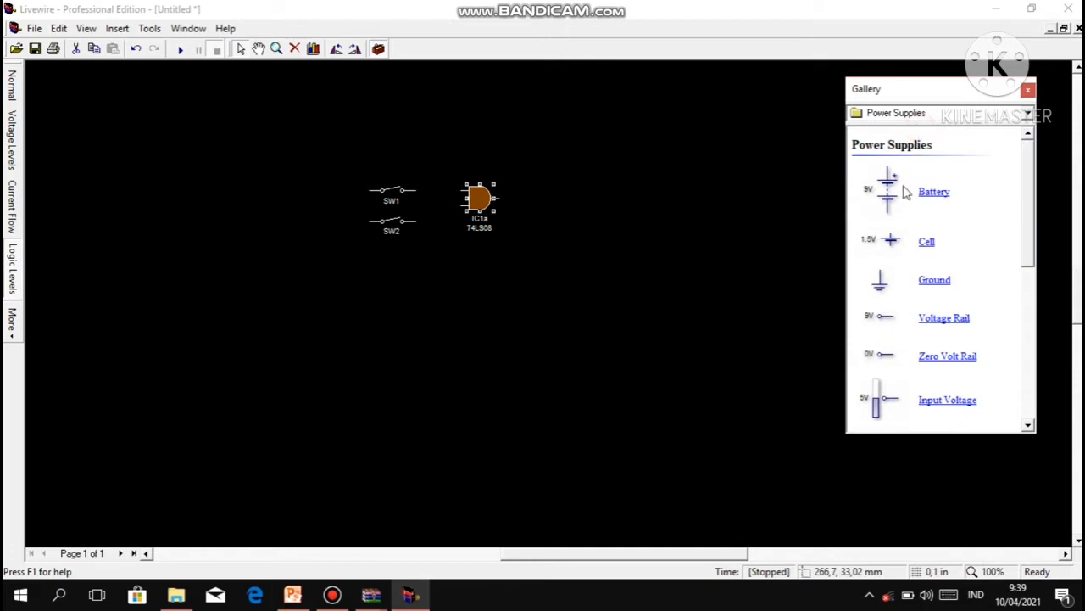
pyautogui.moveTo(924, 199); pyautogui.dragTo(360, 204)
pyautogui.moveTo(391, 306); pyautogui.dragTo(393, 297)
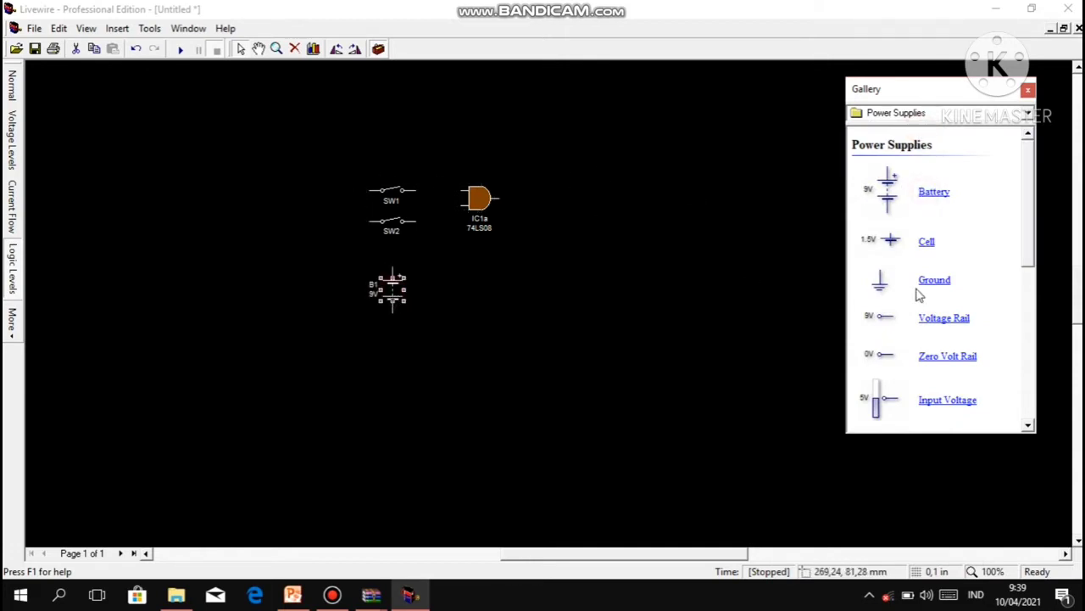
pyautogui.moveTo(926, 290); pyautogui.dragTo(670, 327)
pyautogui.moveTo(479, 325); pyautogui.dragTo(478, 326)
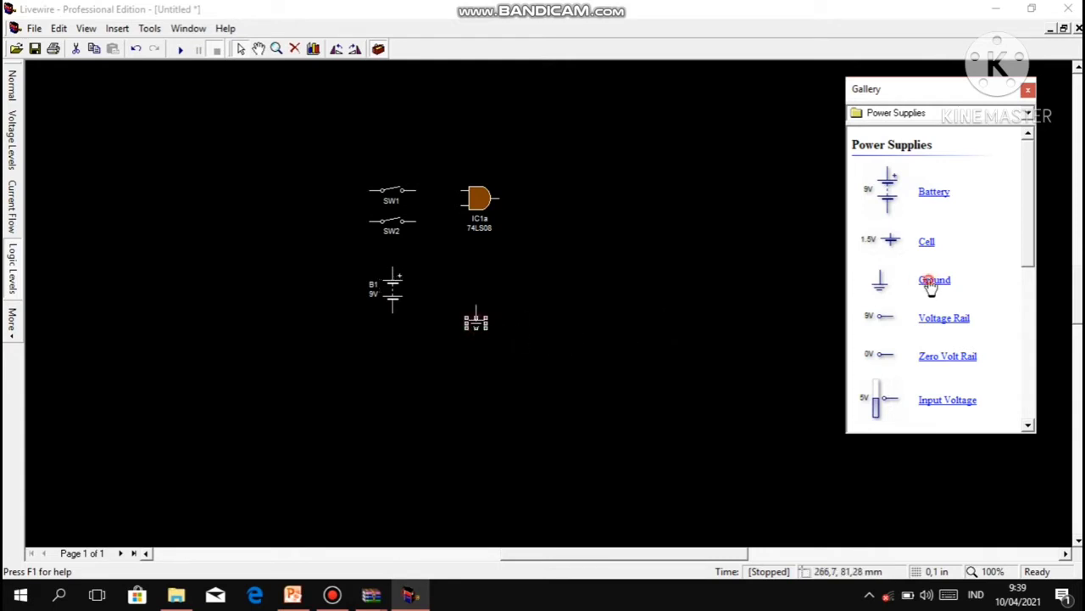
pyautogui.moveTo(930, 283); pyautogui.dragTo(528, 321)
pyautogui.click(585, 294)
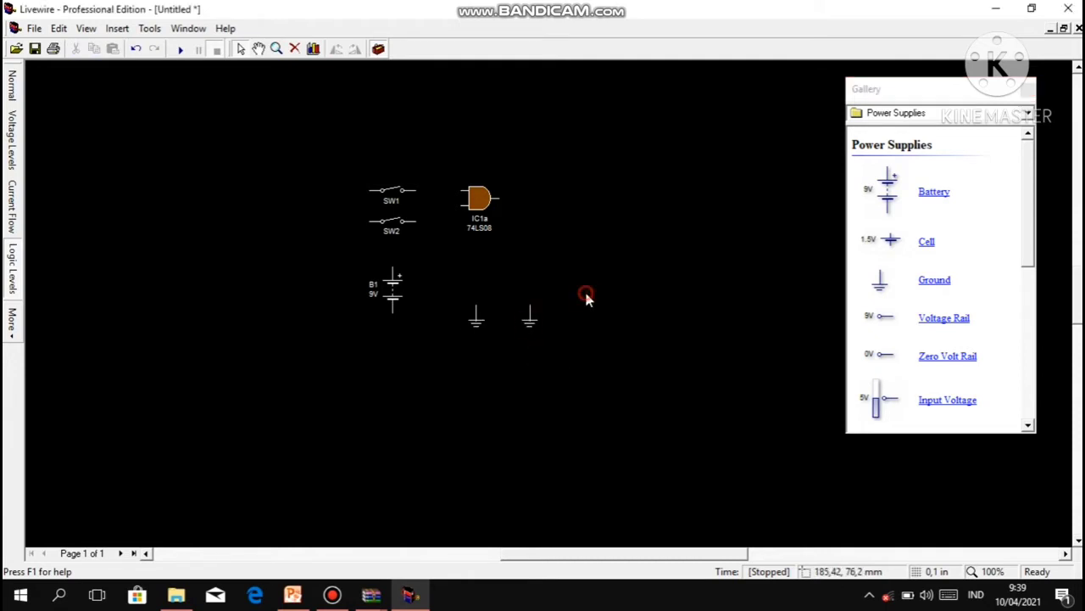
# - Place a flashing LED from the output components to the right of the AND gate
pyautogui.click(1027, 117)
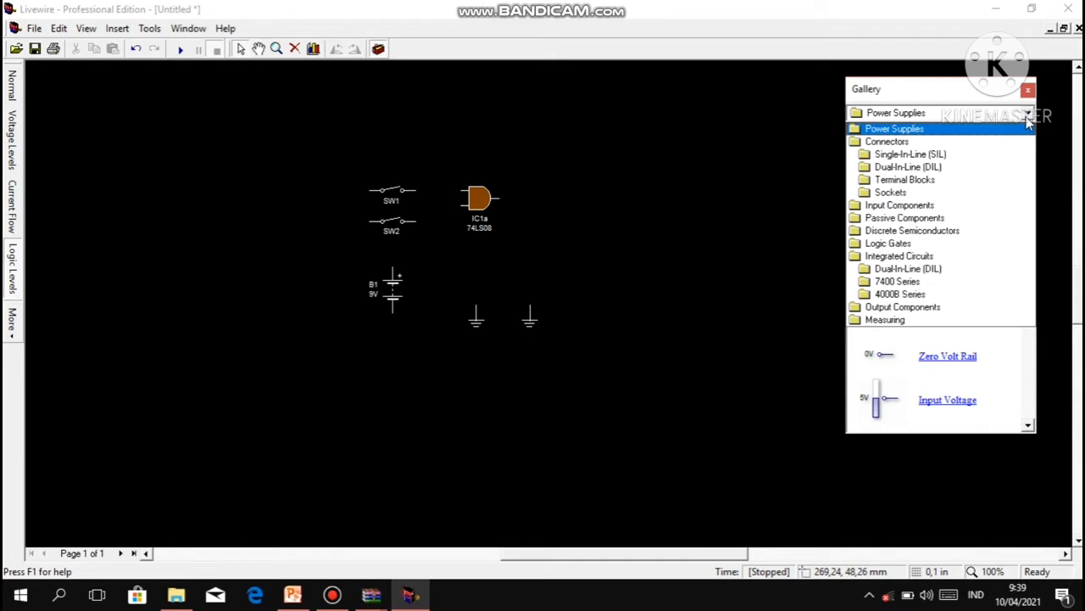
pyautogui.click(911, 307)
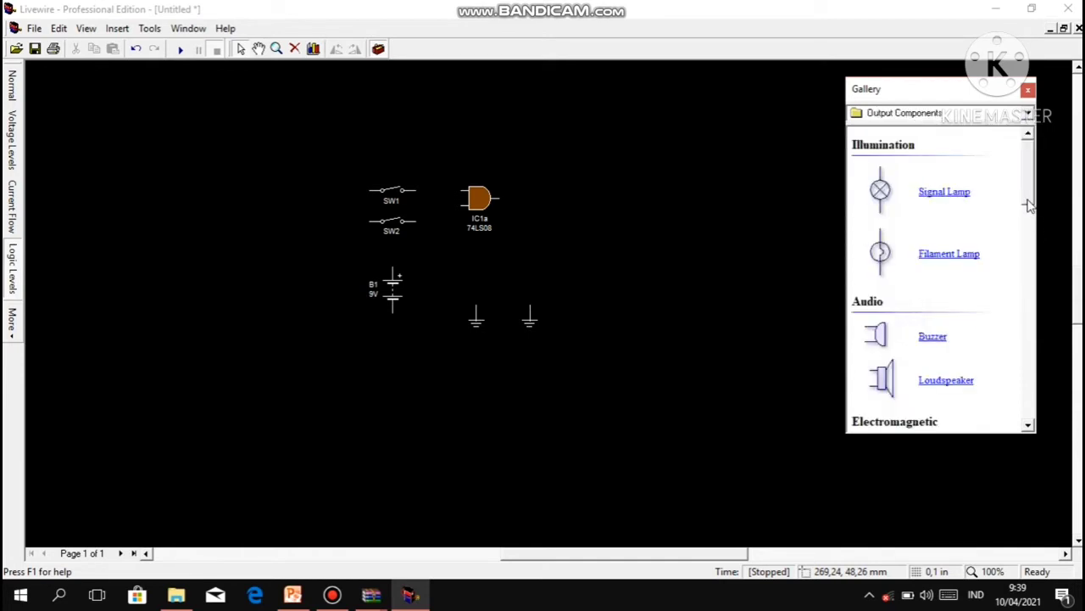
pyautogui.moveTo(1028, 205); pyautogui.dragTo(1029, 315)
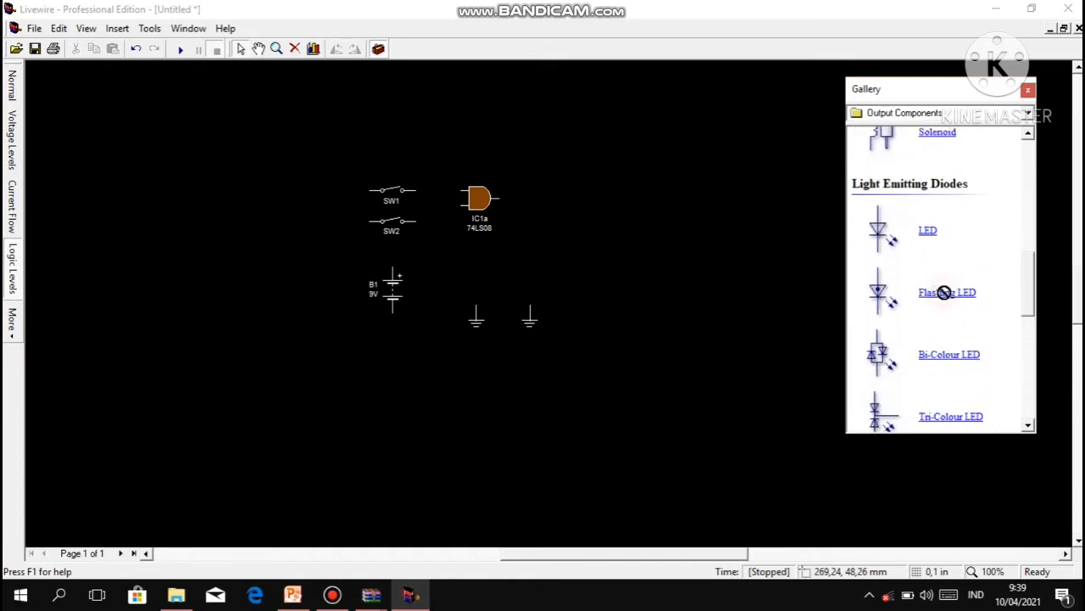
pyautogui.moveTo(946, 301); pyautogui.dragTo(580, 229)
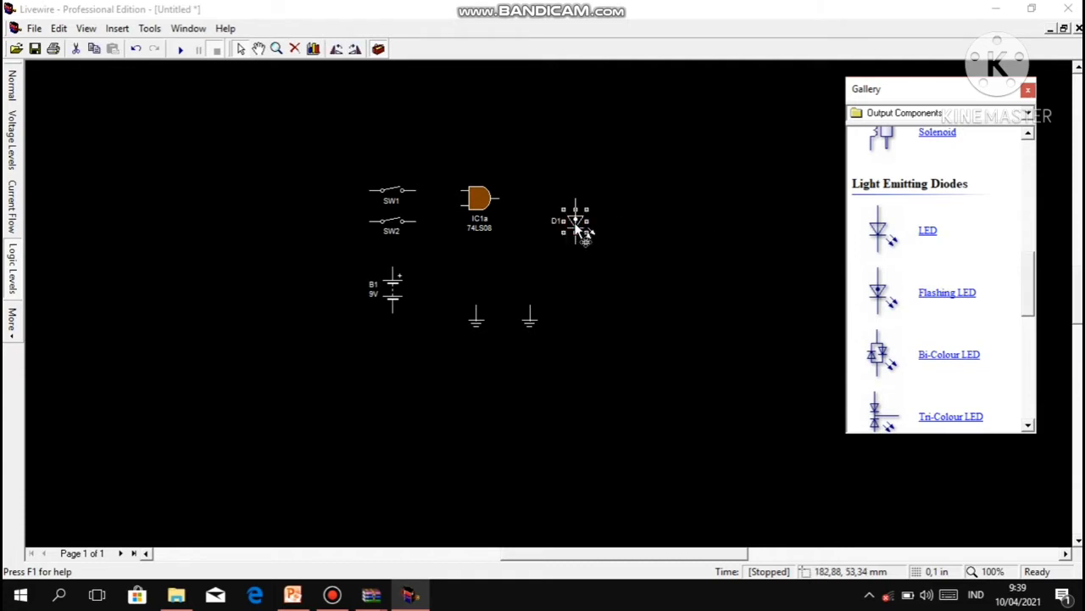
pyautogui.click(680, 211)
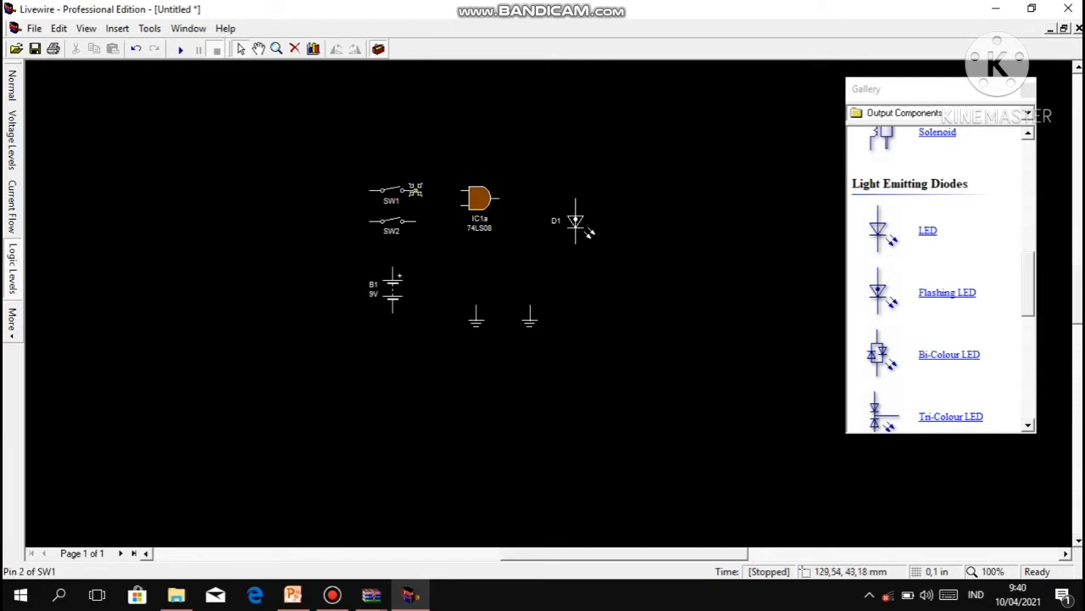
# - Wire SW1 and SW2 to the two inputs of the AND gate and shift the SW2 label slightly
pyautogui.moveTo(414, 190); pyautogui.dragTo(456, 208)
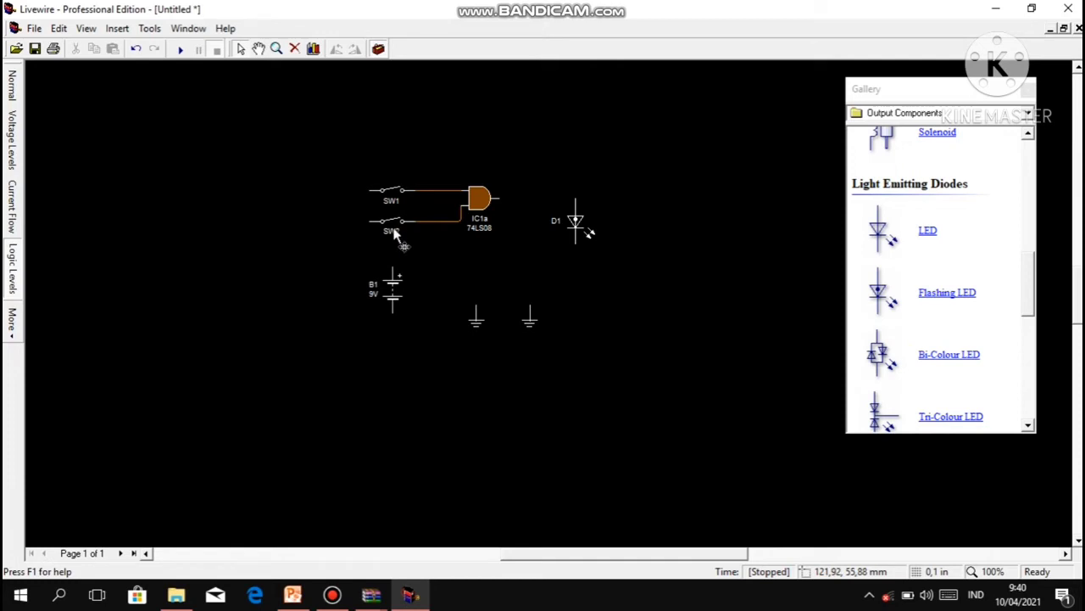
pyautogui.moveTo(393, 235)
pyautogui.mouseDown()
pyautogui.moveTo(393, 217)
pyautogui.moveTo(392, 230)
pyautogui.mouseUp()
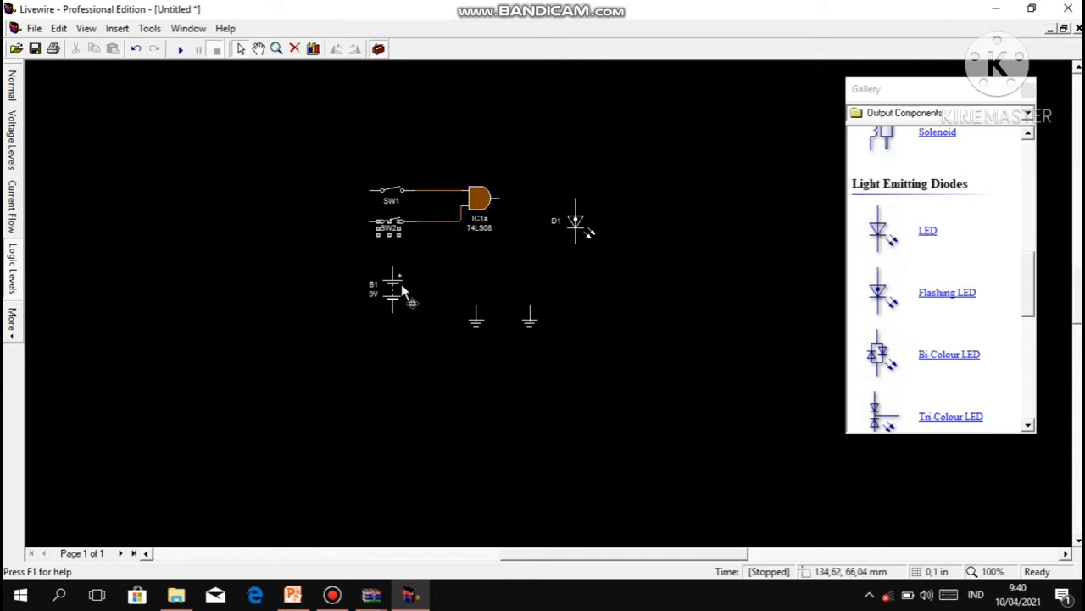
# - Wire the battery's positive terminal to the free ends of both switches and move SW2 up level with the gate's lower input
pyautogui.moveTo(394, 283); pyautogui.dragTo(366, 199)
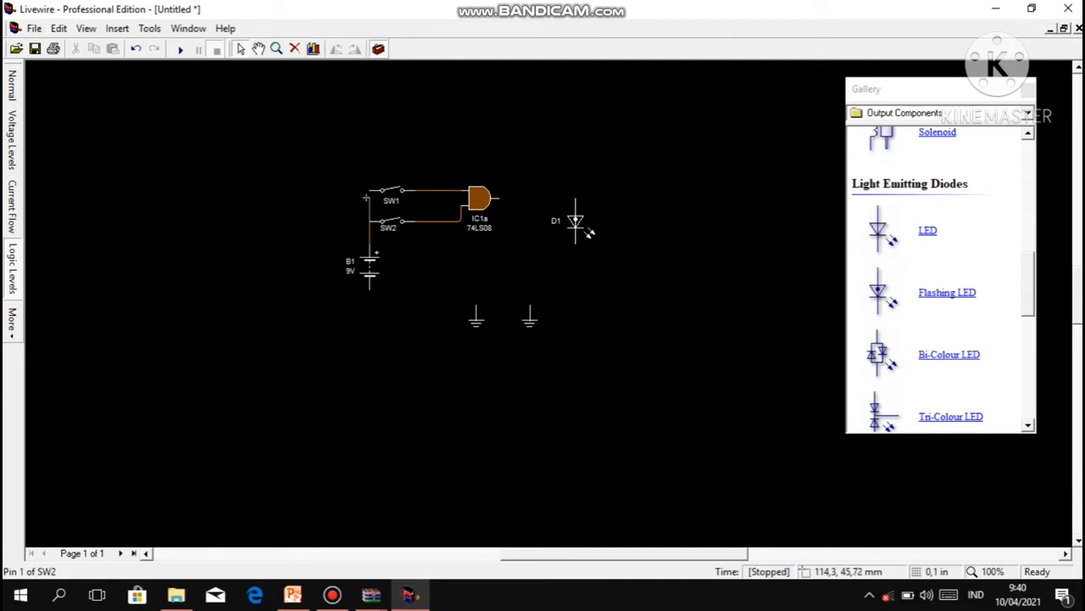
pyautogui.click(379, 225)
pyautogui.moveTo(379, 225); pyautogui.dragTo(379, 207)
pyautogui.click(418, 223)
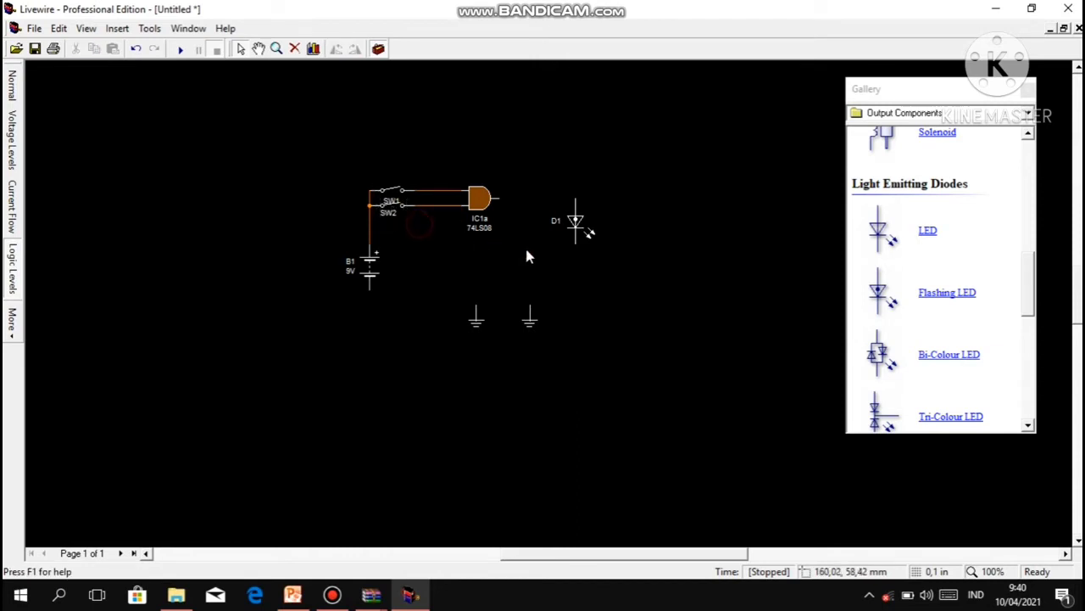
# - Move the nearer ground symbol directly below the battery and wire it to the battery's negative terminal
pyautogui.moveTo(475, 319); pyautogui.dragTo(397, 325)
pyautogui.moveTo(476, 321); pyautogui.dragTo(370, 330)
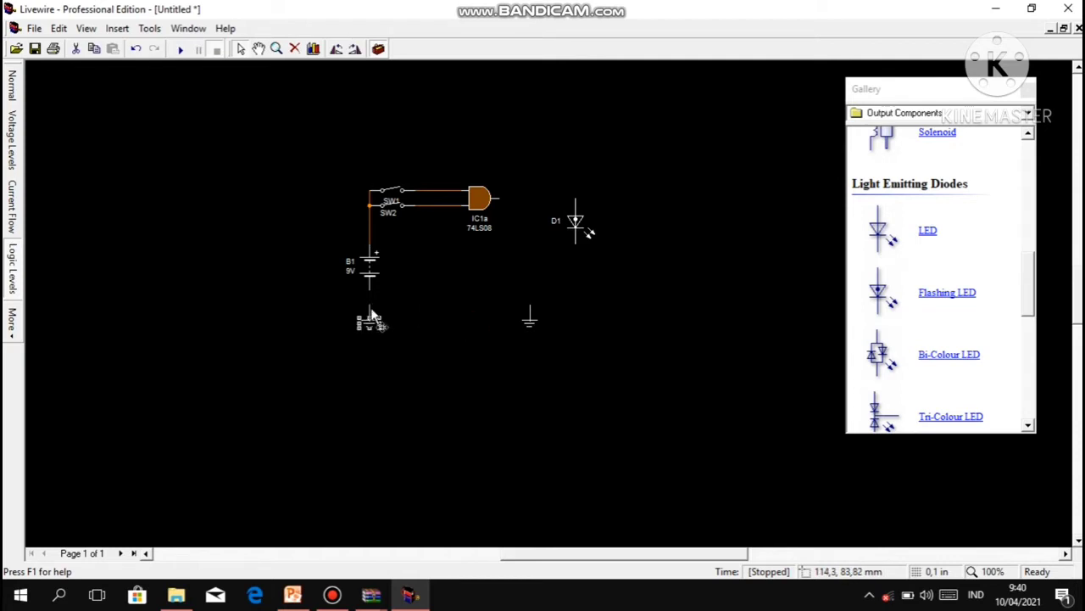
pyautogui.moveTo(367, 293); pyautogui.dragTo(369, 315)
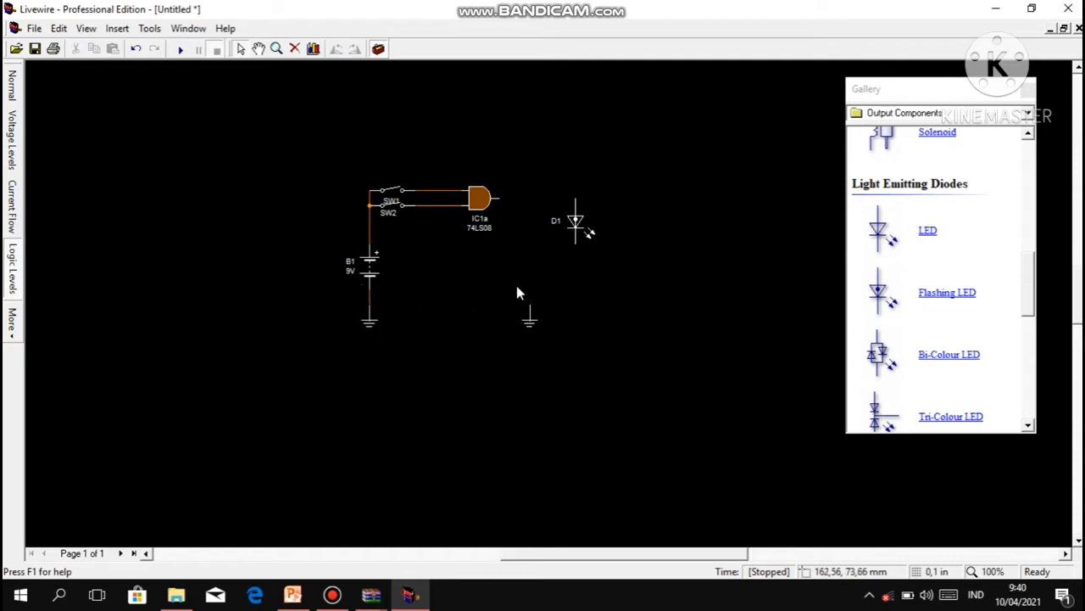
# - Rotate the flashing LED 90° counterclockwise and wire its anode to the AND gate's output
pyautogui.click(576, 222)
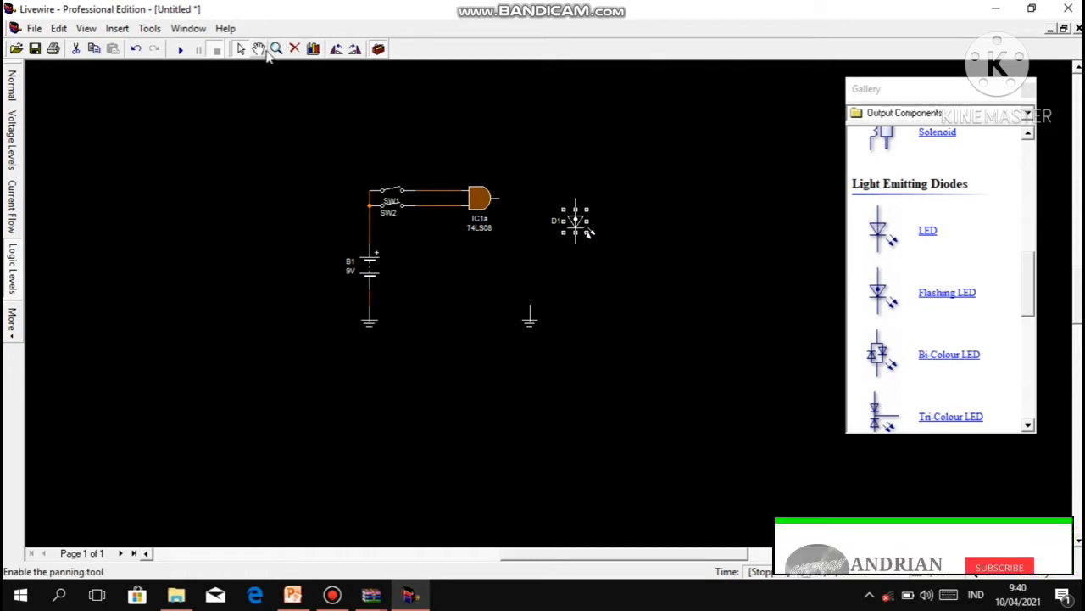
pyautogui.click(336, 48)
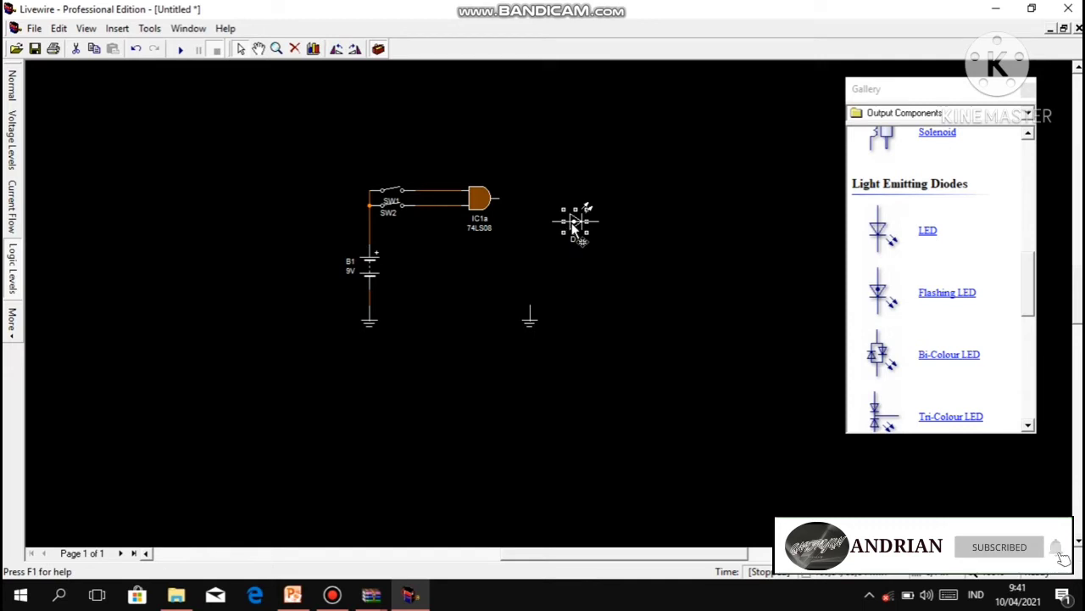
pyautogui.moveTo(569, 229); pyautogui.dragTo(522, 200)
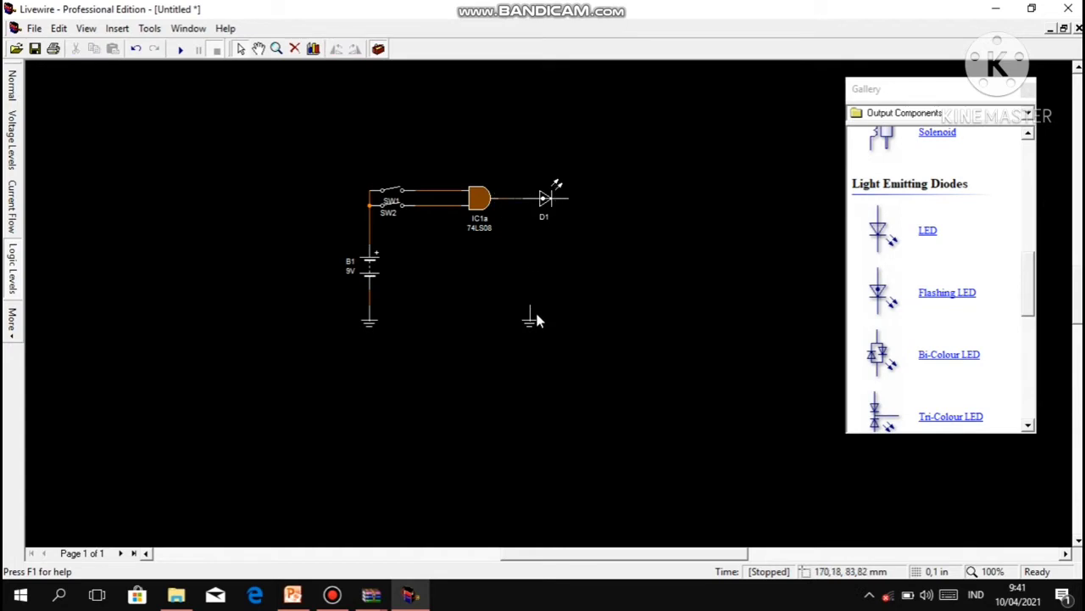
# - Move the remaining ground symbol below the LED and wire it to the LED's cathode
pyautogui.moveTo(534, 321); pyautogui.dragTo(557, 276)
pyautogui.moveTo(572, 240); pyautogui.dragTo(568, 198)
# - Run the simulation and toggle switches SW1 and SW2 to test the AND gate's effect on the LED
pyautogui.click(179, 51)
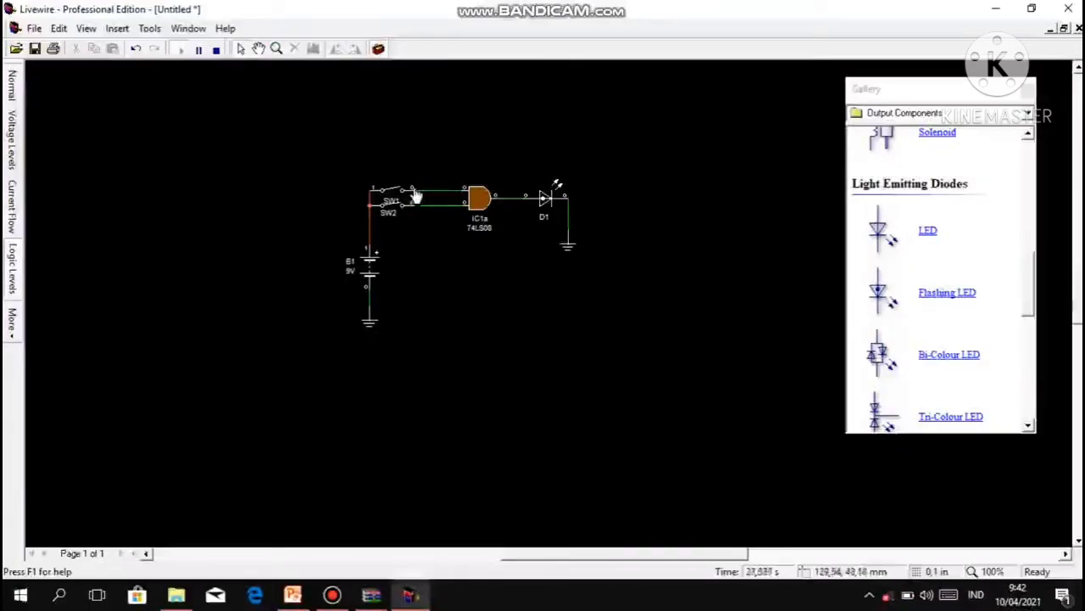
pyautogui.moveTo(415, 196)
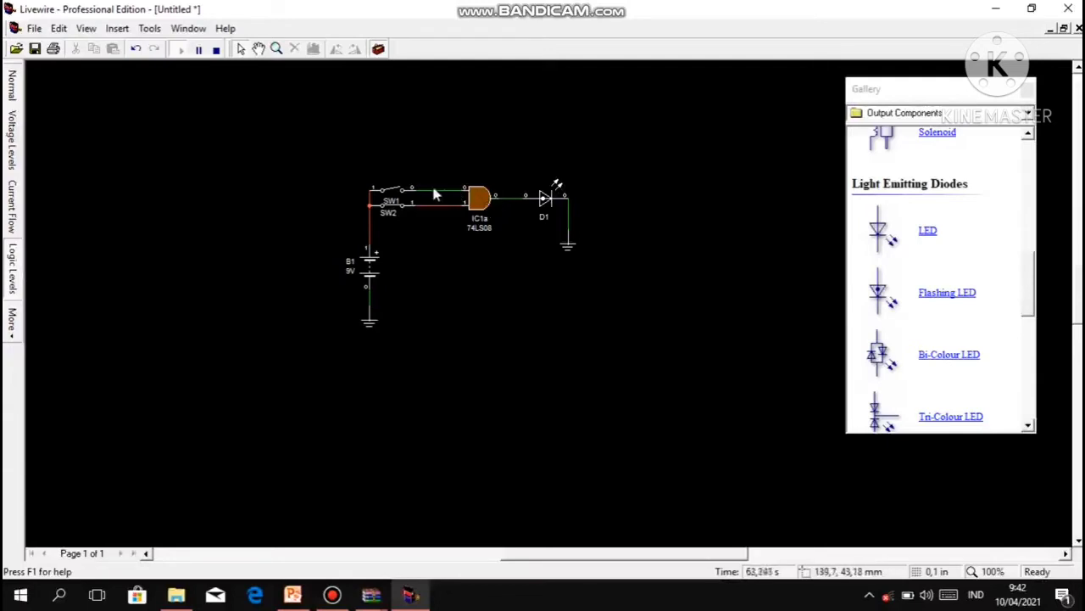
pyautogui.click(410, 192)
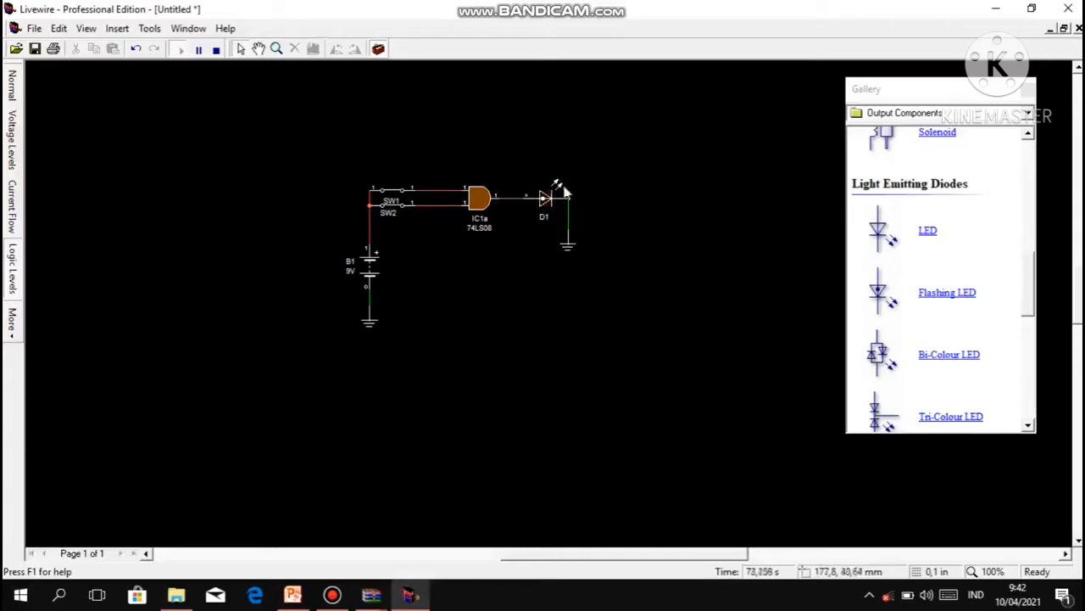
pyautogui.click(409, 195)
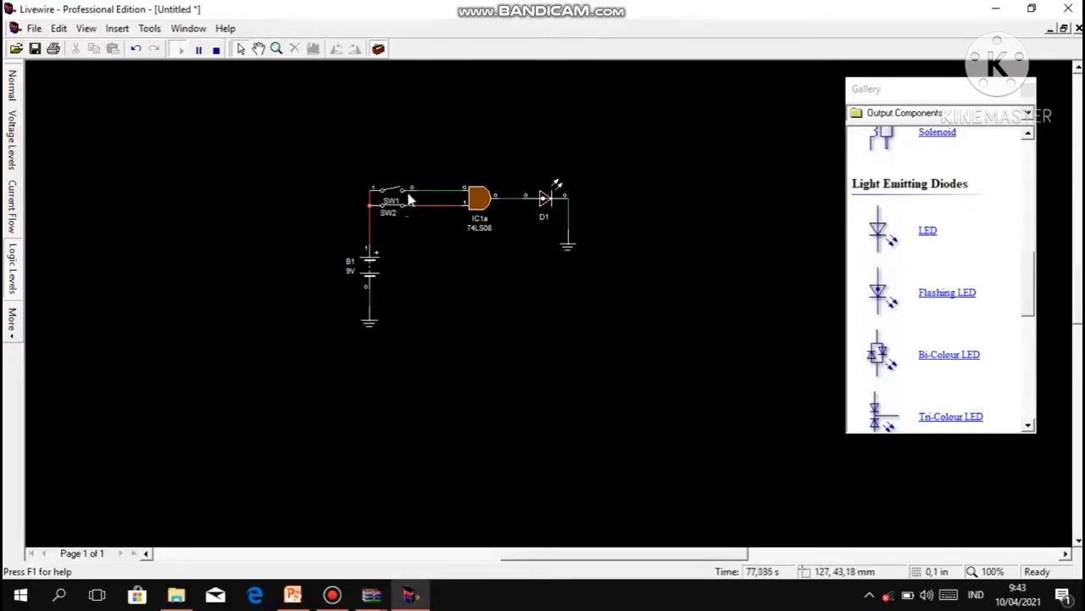
pyautogui.moveTo(414, 195)
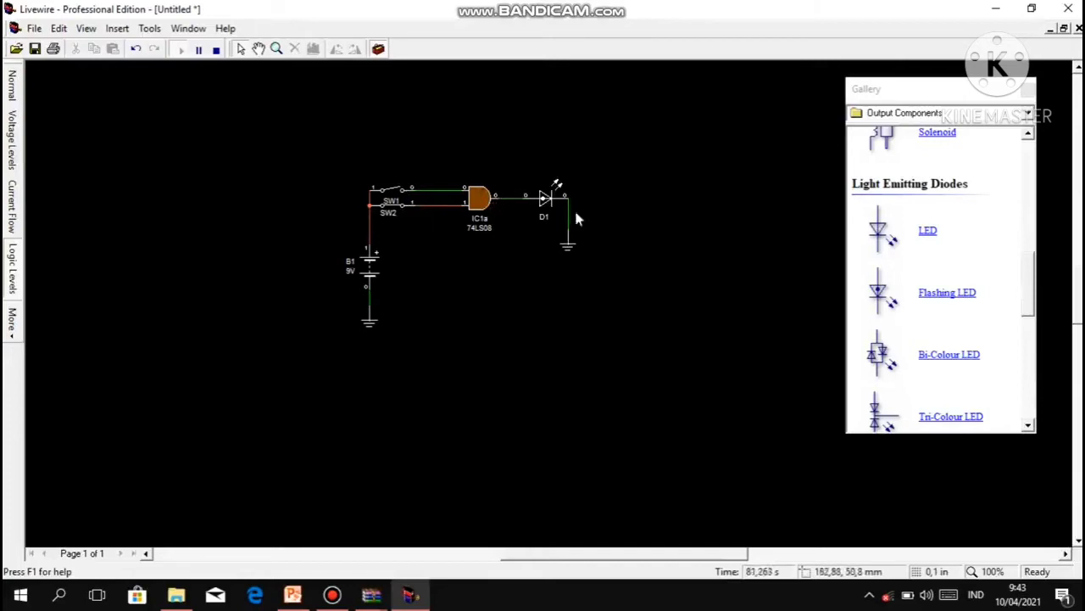
# - Stop the simulation and replace the 7408 gate with a 7421 dual 4-input AND gate between the switches and the LED
pyautogui.click(480, 202)
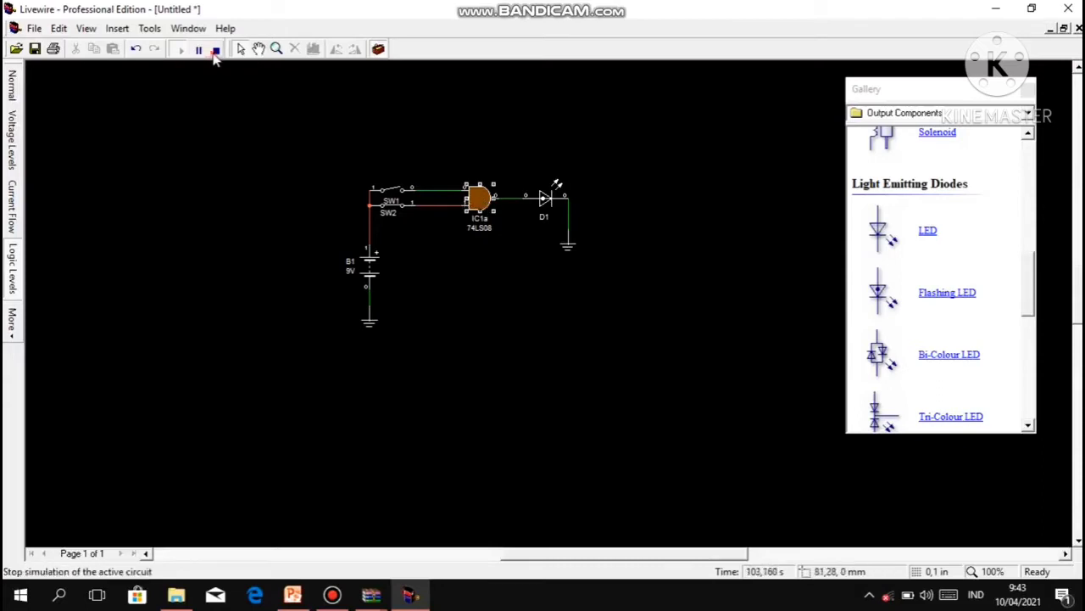
pyautogui.click(215, 53)
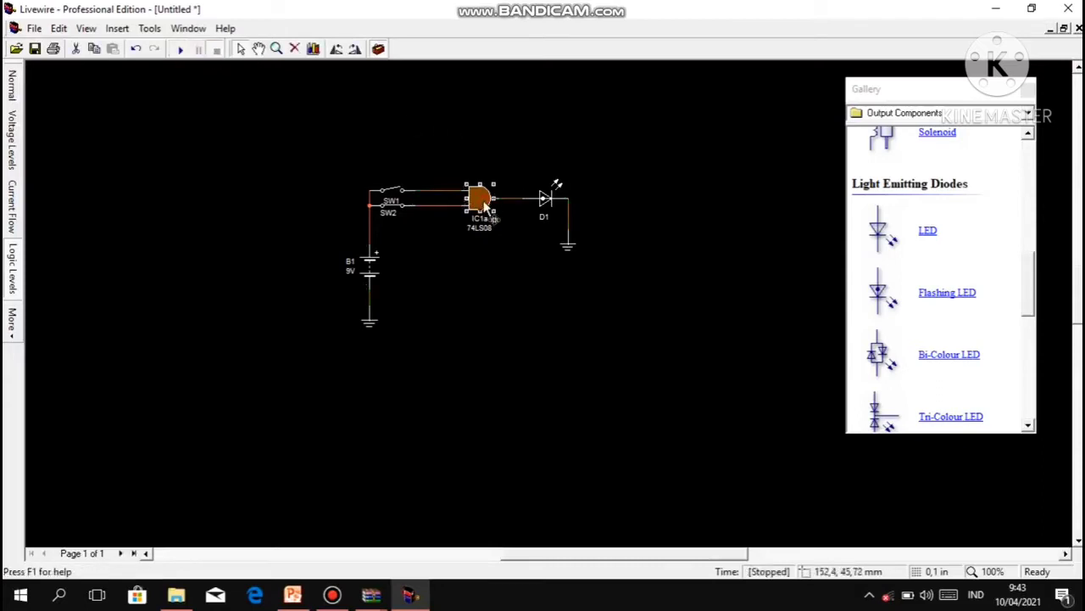
pyautogui.press('Delete')
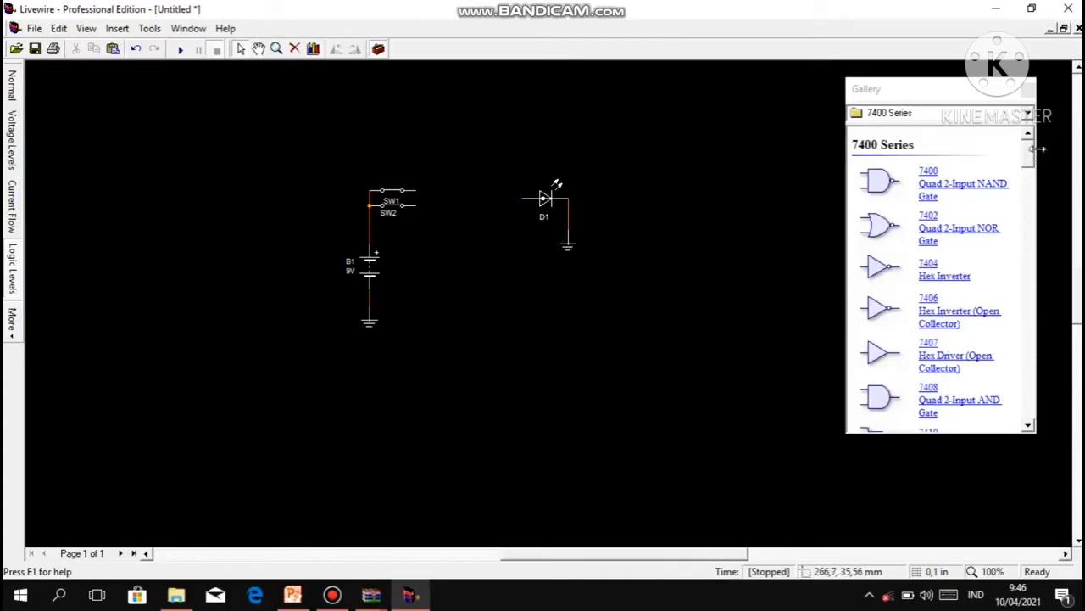
pyautogui.moveTo(1029, 157); pyautogui.dragTo(1031, 189)
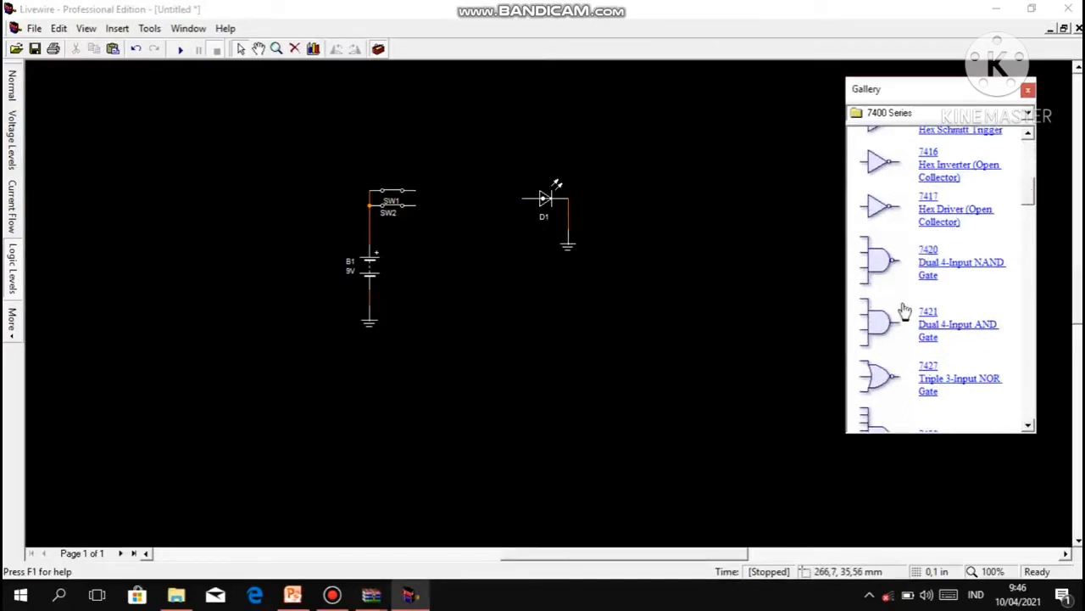
pyautogui.moveTo(906, 312); pyautogui.dragTo(473, 217)
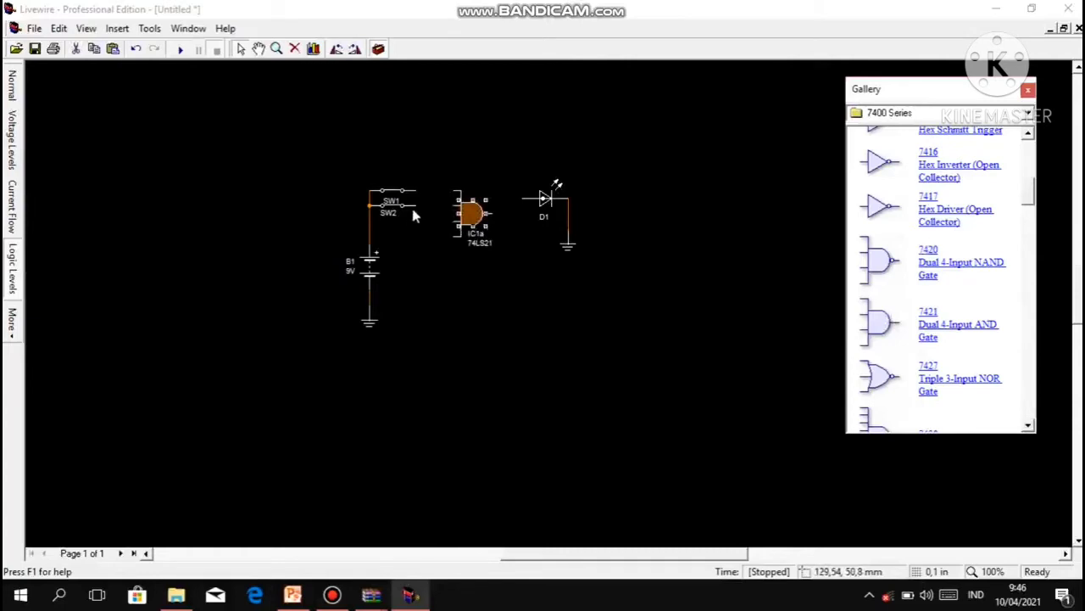
# - Add two more SPST switches below SW2 and wire their input pins to the battery's positive line
pyautogui.click(411, 212)
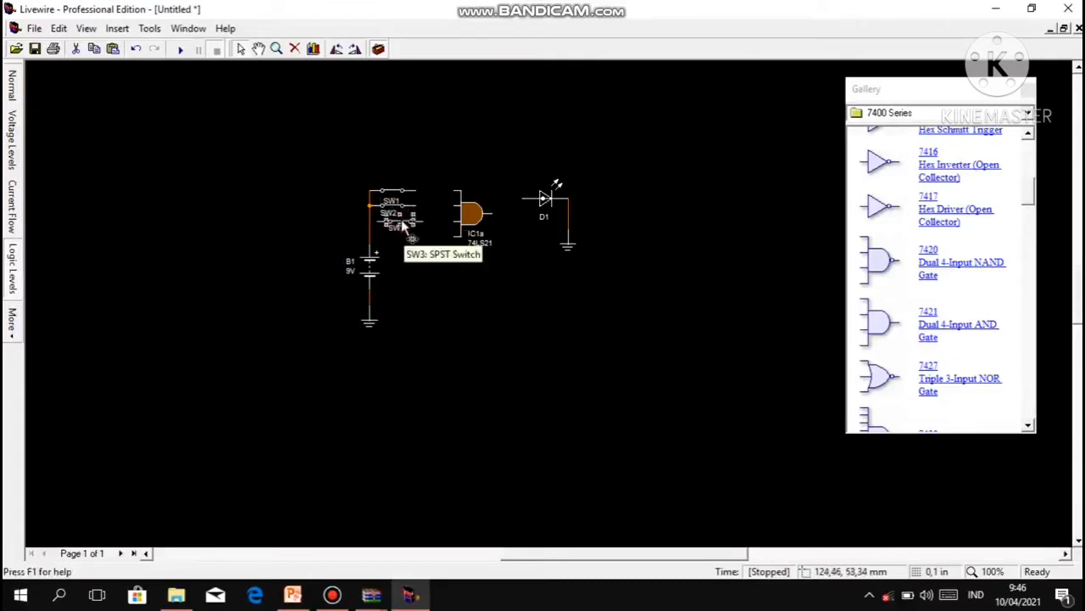
pyautogui.moveTo(399, 220); pyautogui.dragTo(402, 241)
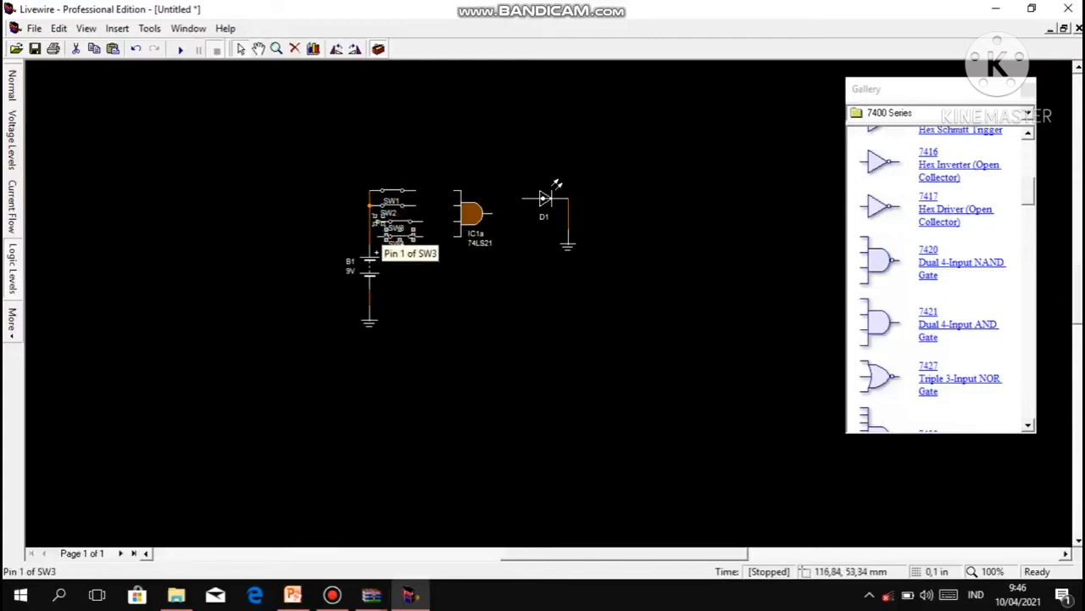
pyautogui.moveTo(378, 221); pyautogui.dragTo(369, 237)
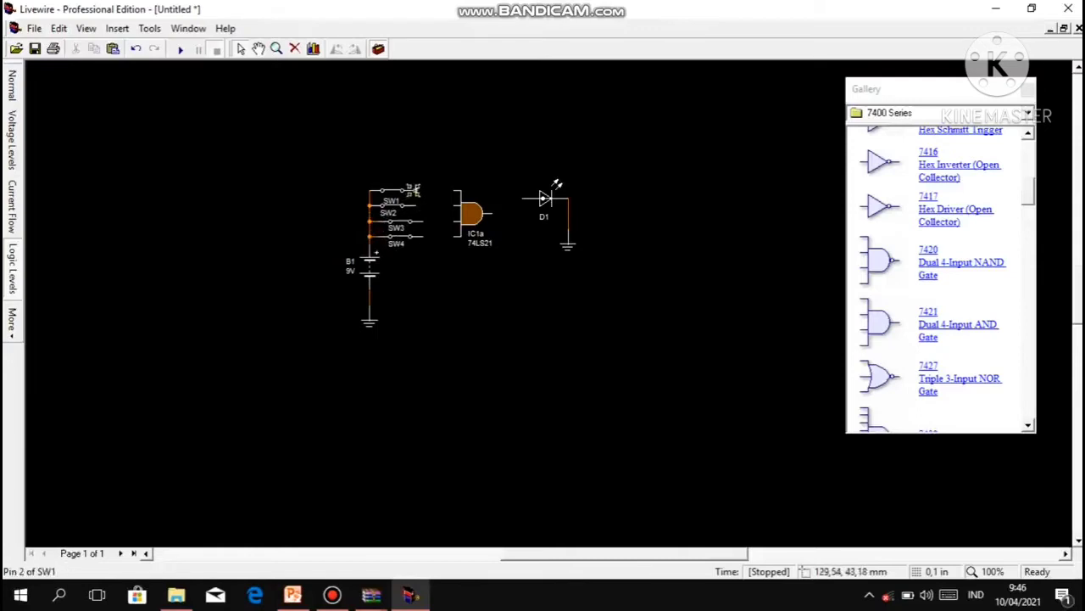
# - Wire the four switches to the inputs of the 4-input AND gate and the LED's anode to its output
pyautogui.moveTo(416, 190)
pyautogui.mouseDown()
pyautogui.moveTo(450, 187)
pyautogui.moveTo(456, 200)
pyautogui.mouseUp()
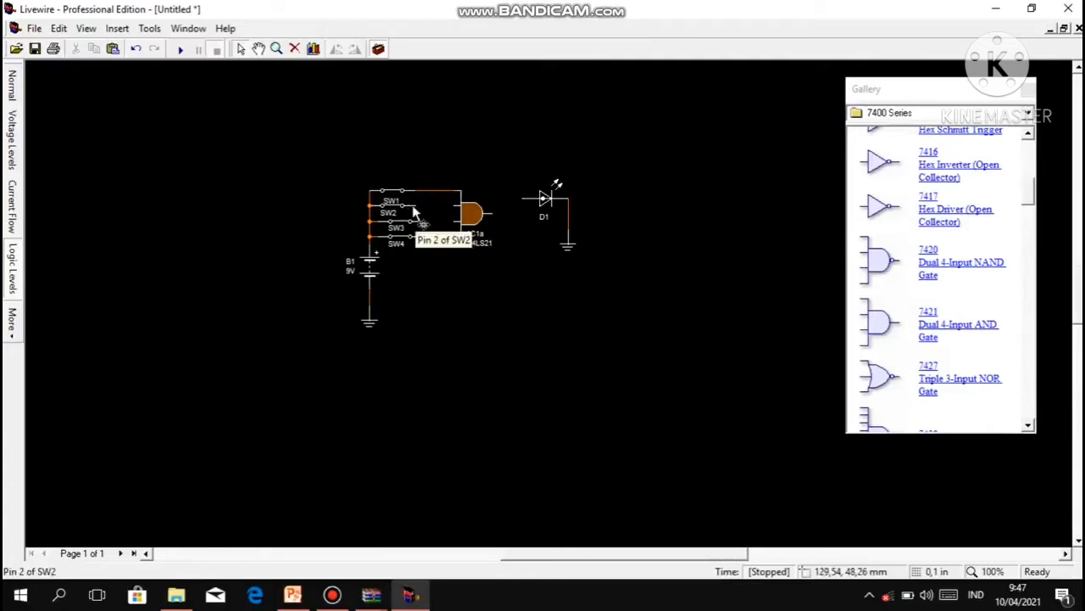
pyautogui.moveTo(416, 205)
pyautogui.mouseDown()
pyautogui.moveTo(455, 204)
pyautogui.moveTo(463, 219)
pyautogui.moveTo(442, 238)
pyautogui.moveTo(458, 236)
pyautogui.mouseUp()
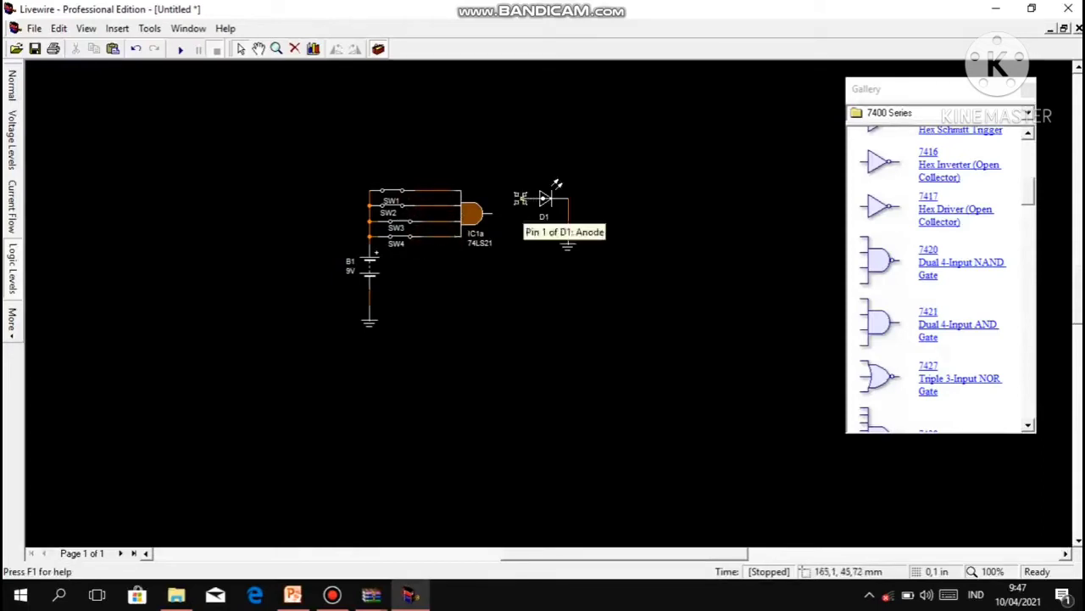
pyautogui.moveTo(519, 198); pyautogui.dragTo(493, 213)
pyautogui.doubleClick(493, 214)
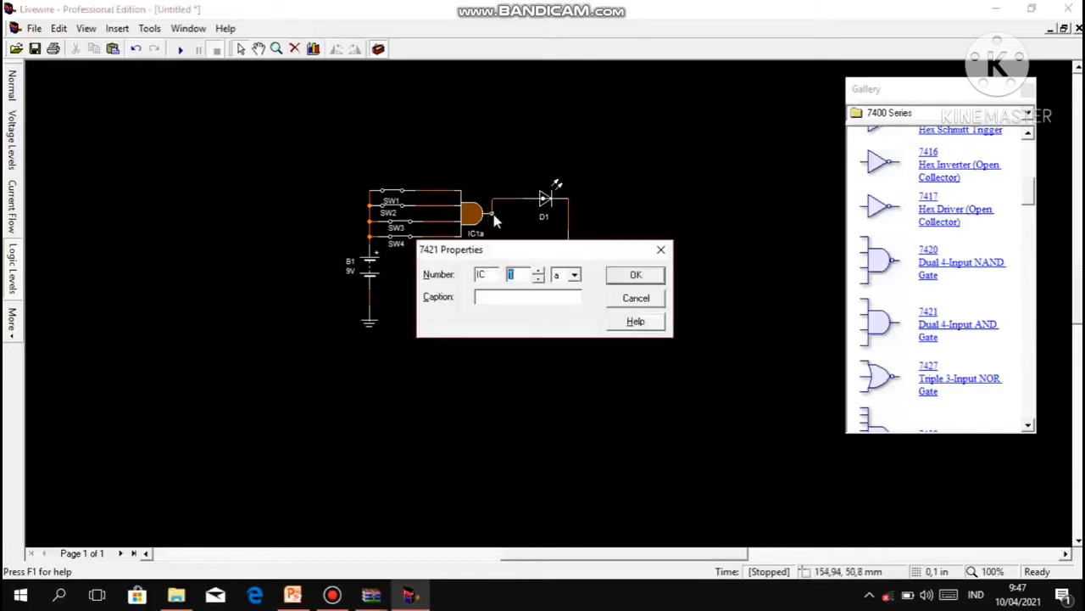
pyautogui.click(659, 248)
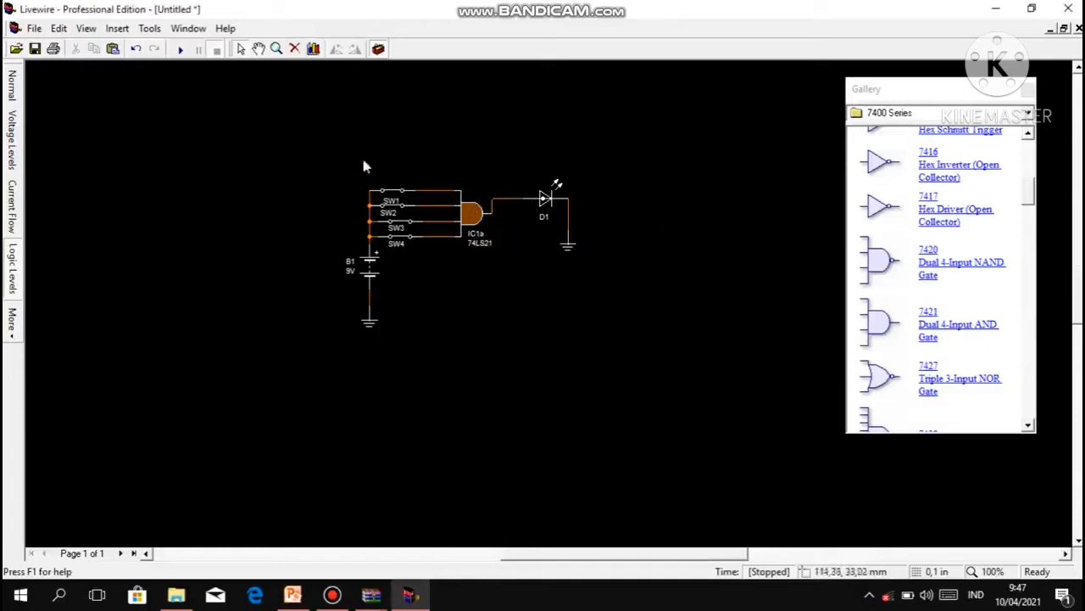
# - Run the simulation and toggle SW1 open and closed to test the 4-input AND gate's effect on the LED
pyautogui.click(404, 201)
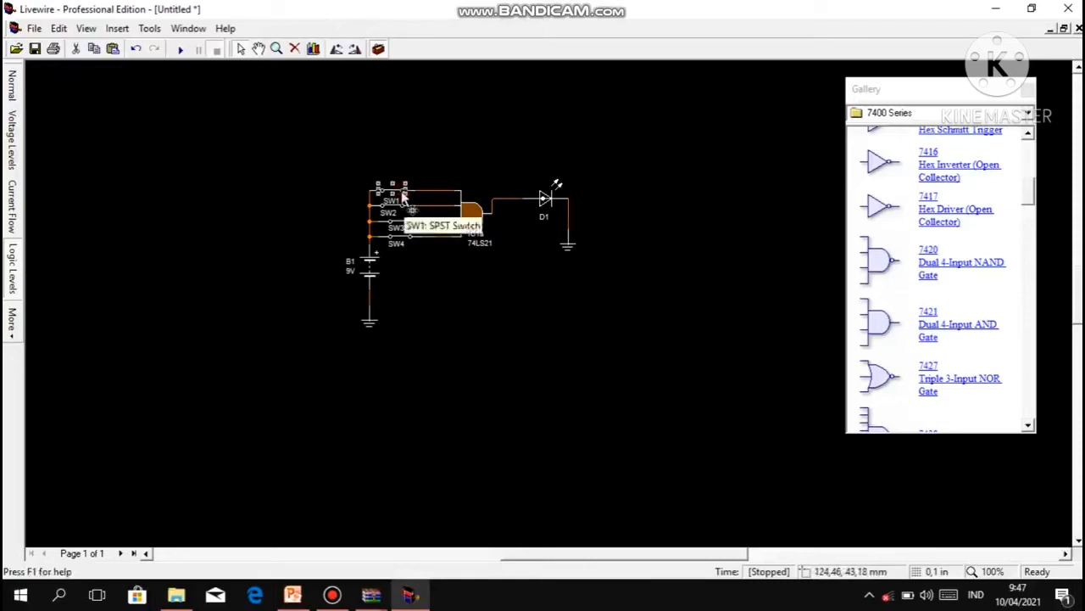
pyautogui.click(433, 222)
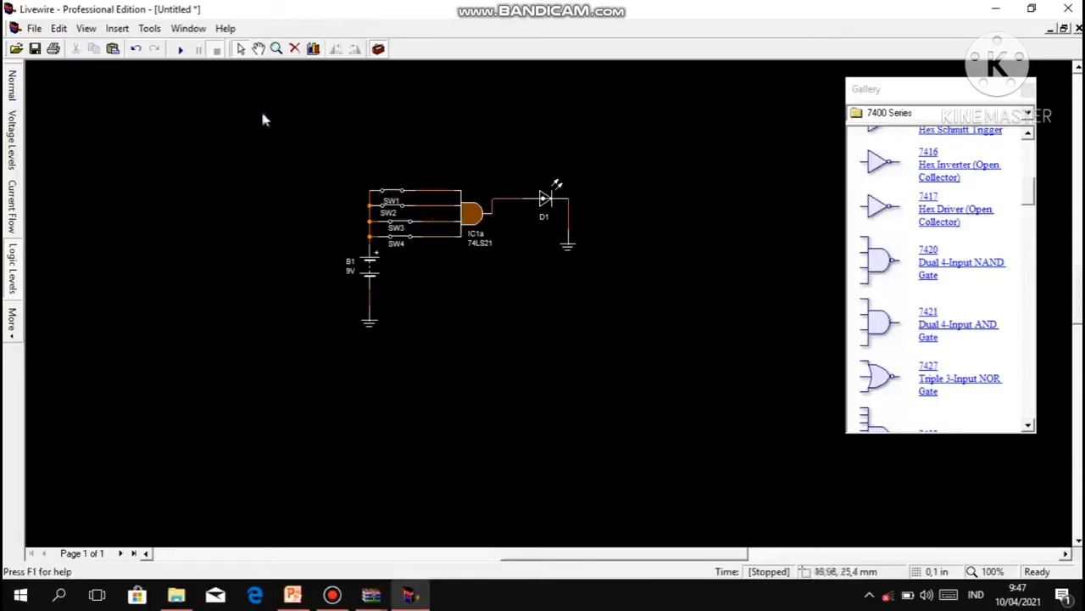
pyautogui.click(180, 51)
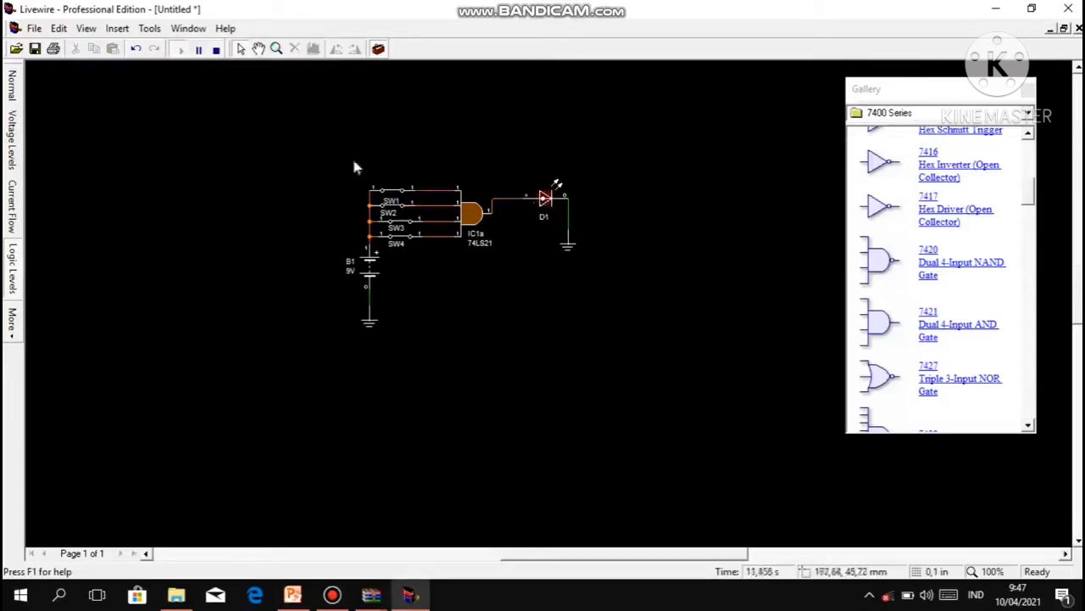
pyautogui.click(404, 198)
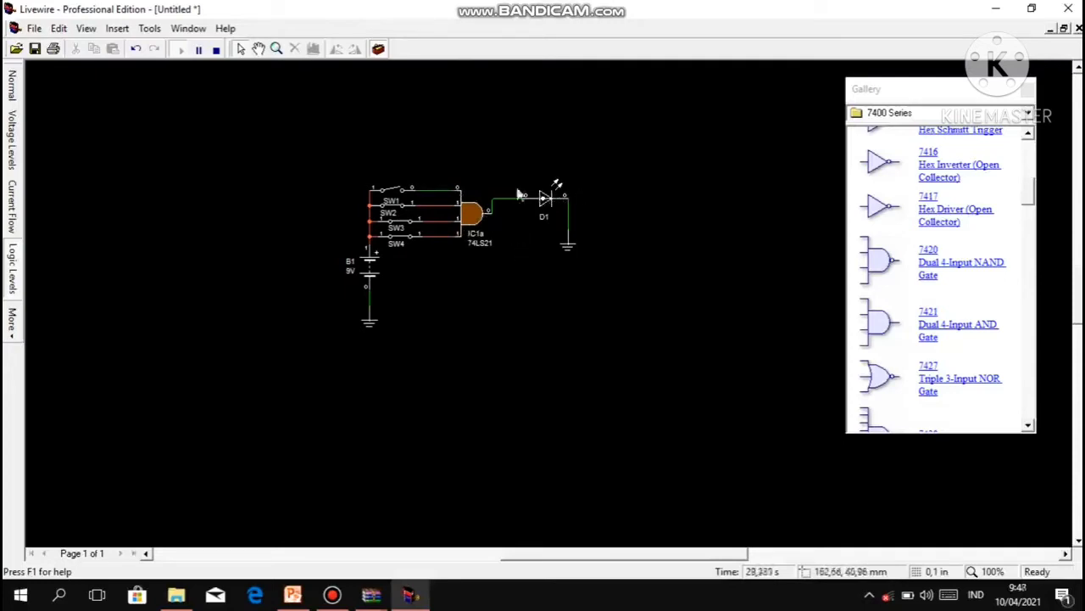
pyautogui.click(403, 198)
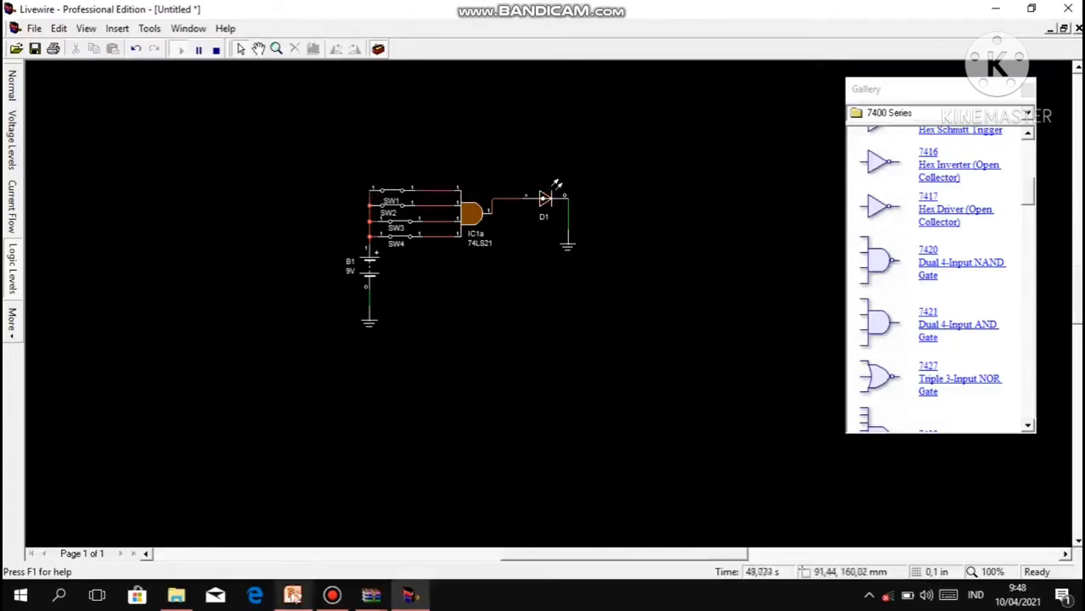
# - Switch to the PowerPoint presentation and view the logic gate list and the OR gate slide with its truth table
pyautogui.click(293, 594)
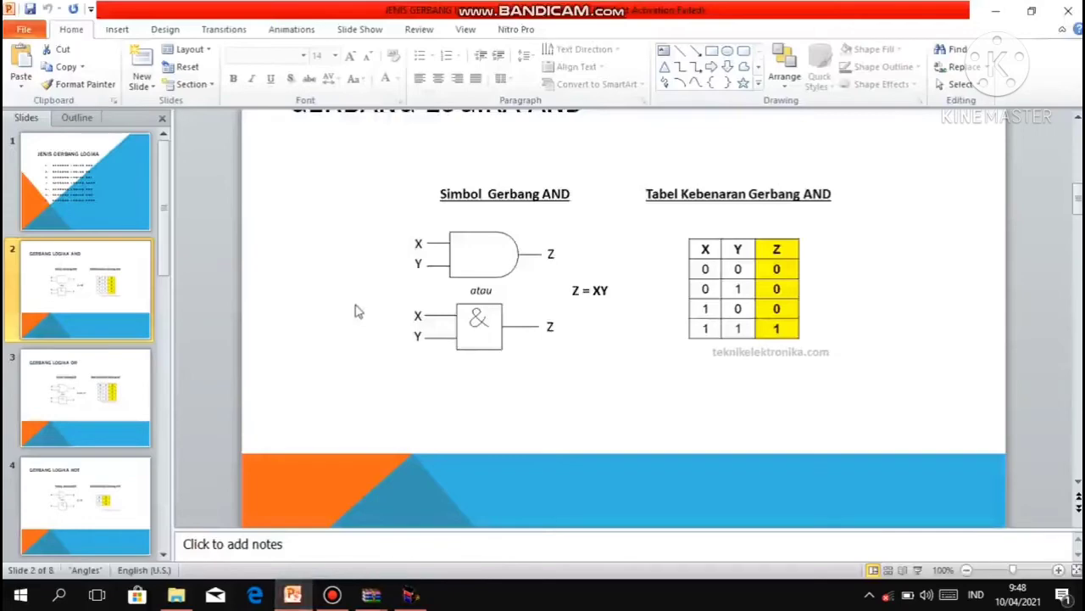
pyautogui.click(120, 197)
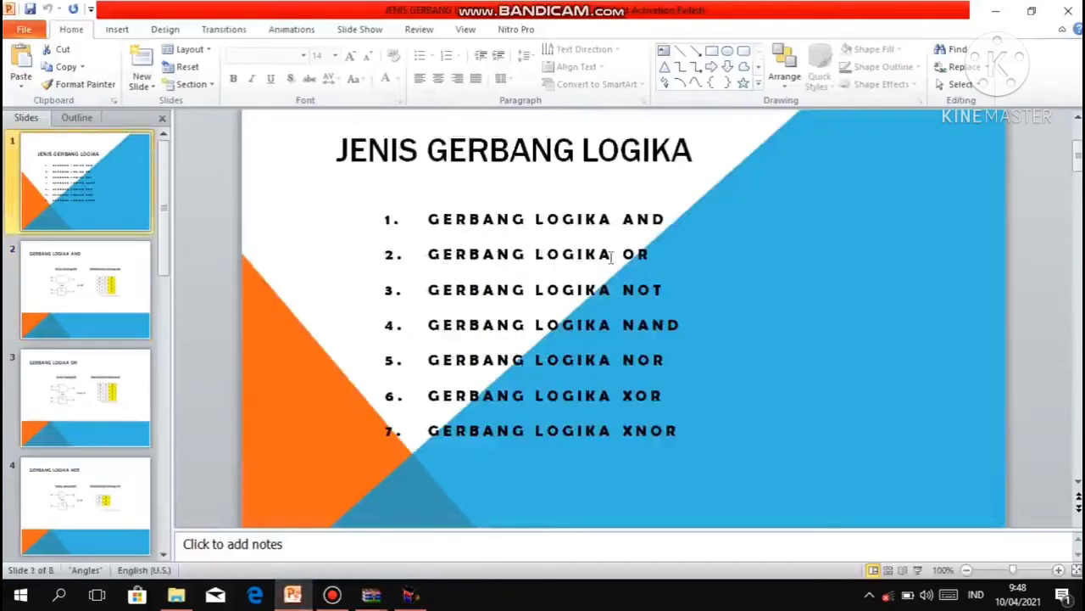
pyautogui.click(106, 392)
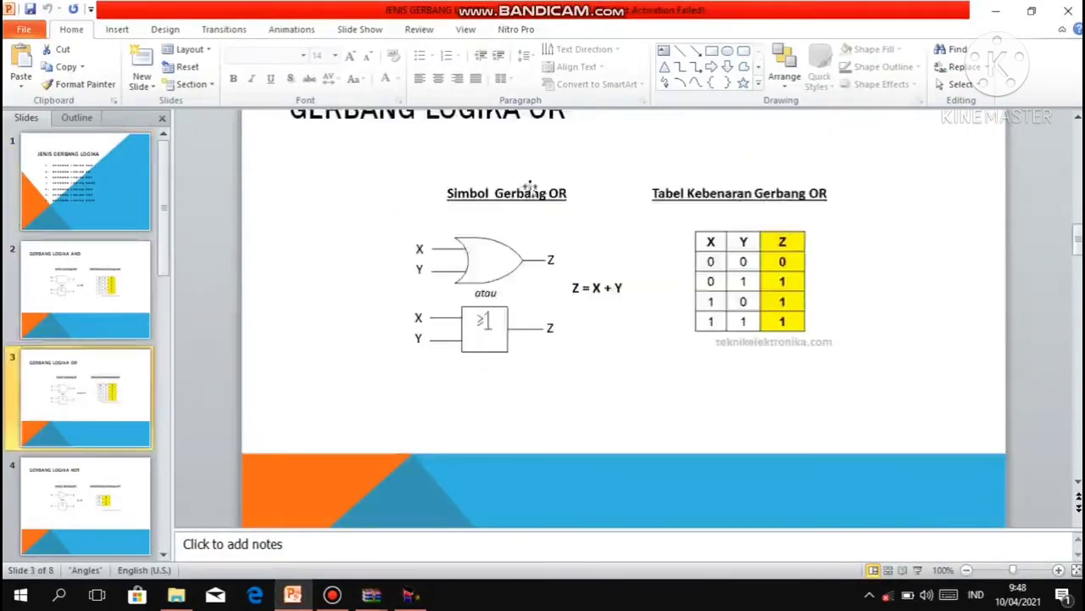
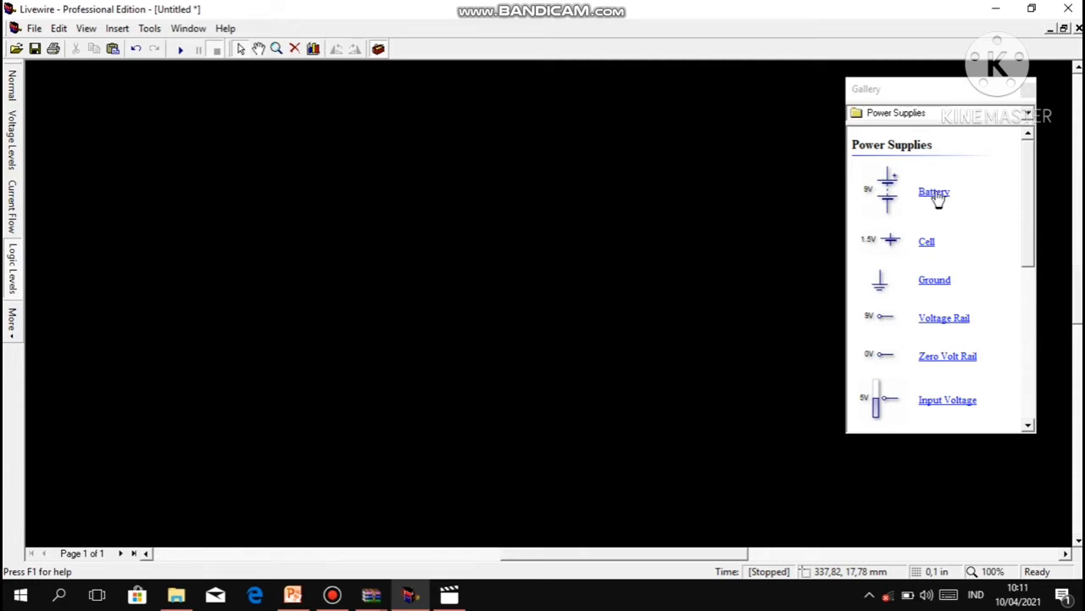
# - Place a 9V battery and two ground symbols on the empty circuit sheet
pyautogui.moveTo(929, 194); pyautogui.dragTo(408, 242)
pyautogui.moveTo(930, 288); pyautogui.dragTo(361, 318)
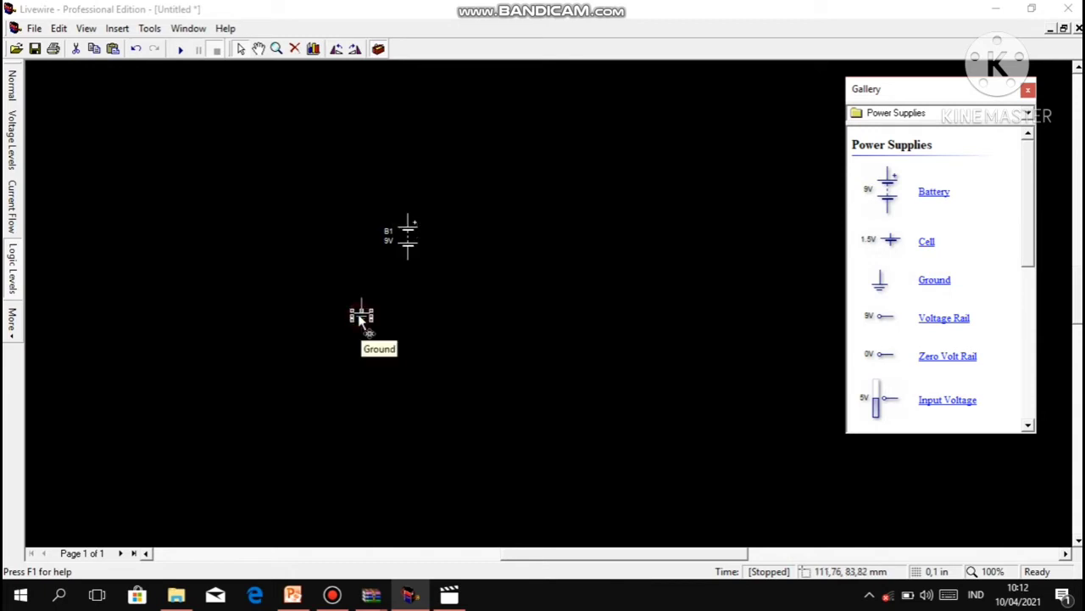
pyautogui.moveTo(926, 288); pyautogui.dragTo(630, 290)
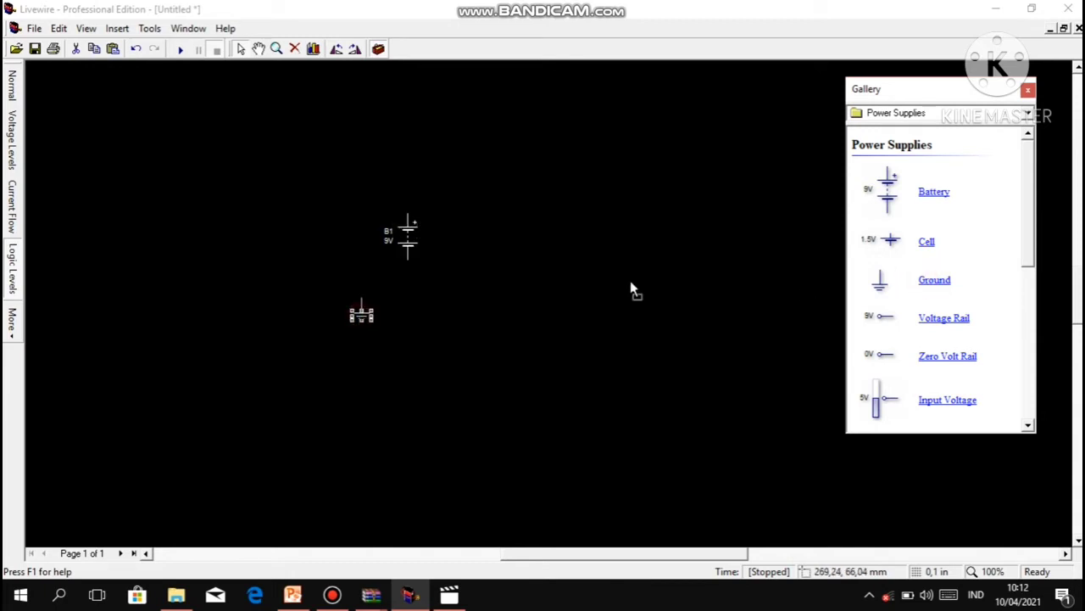
pyautogui.moveTo(450, 314); pyautogui.dragTo(452, 316)
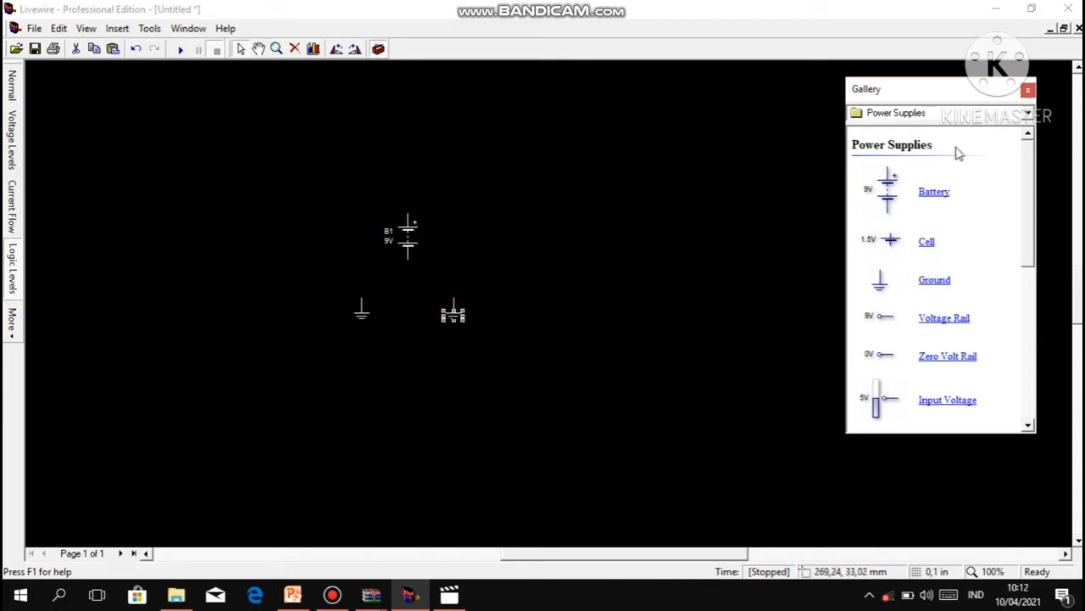
# - Place two SPST switches, one above the other, to the right of the battery
pyautogui.click(1030, 115)
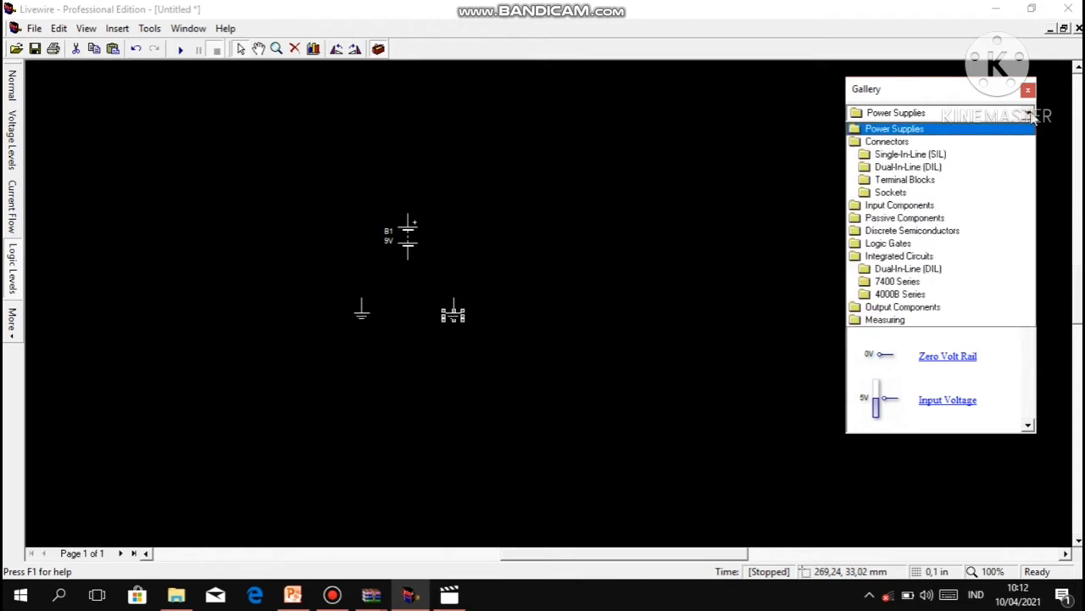
pyautogui.click(886, 205)
pyautogui.moveTo(896, 257); pyautogui.dragTo(547, 250)
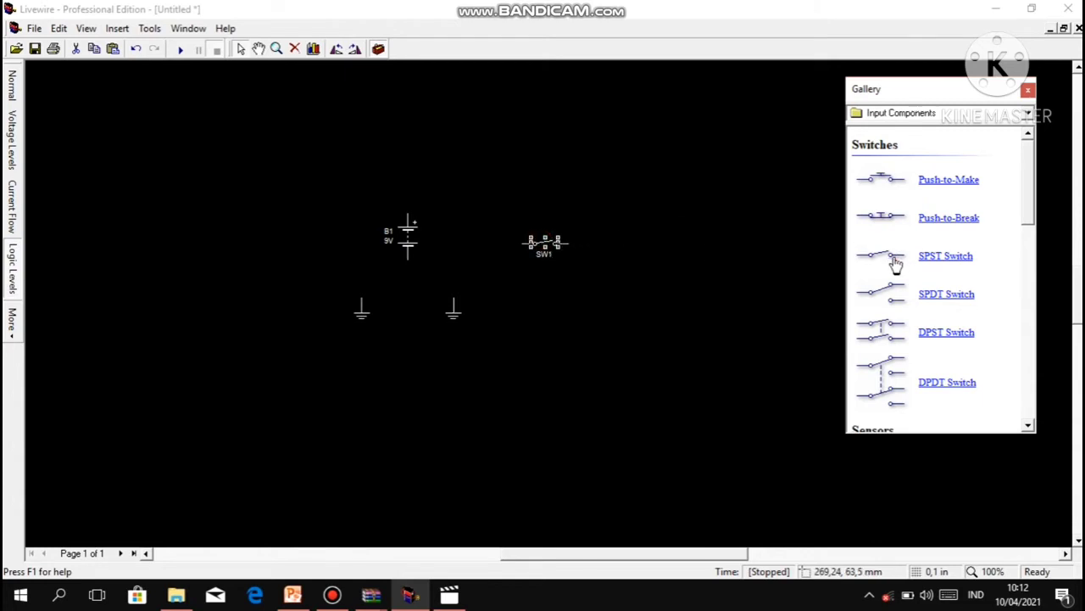
pyautogui.moveTo(892, 262); pyautogui.dragTo(551, 282)
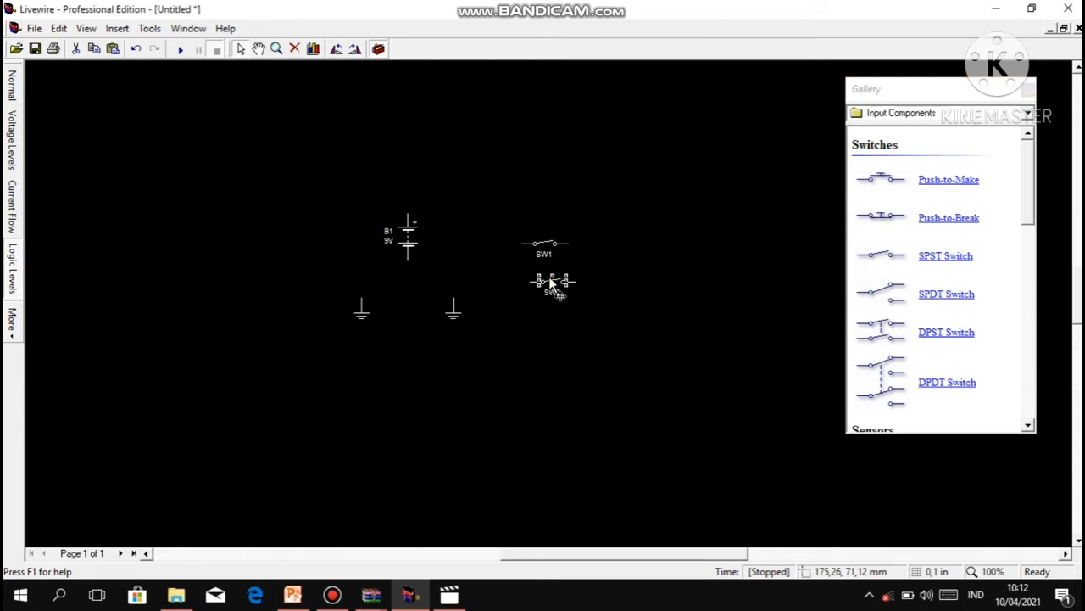
# - Place a 7432 quad 2-input OR gate from the 7400 Series between the battery and the switches
pyautogui.click(1027, 115)
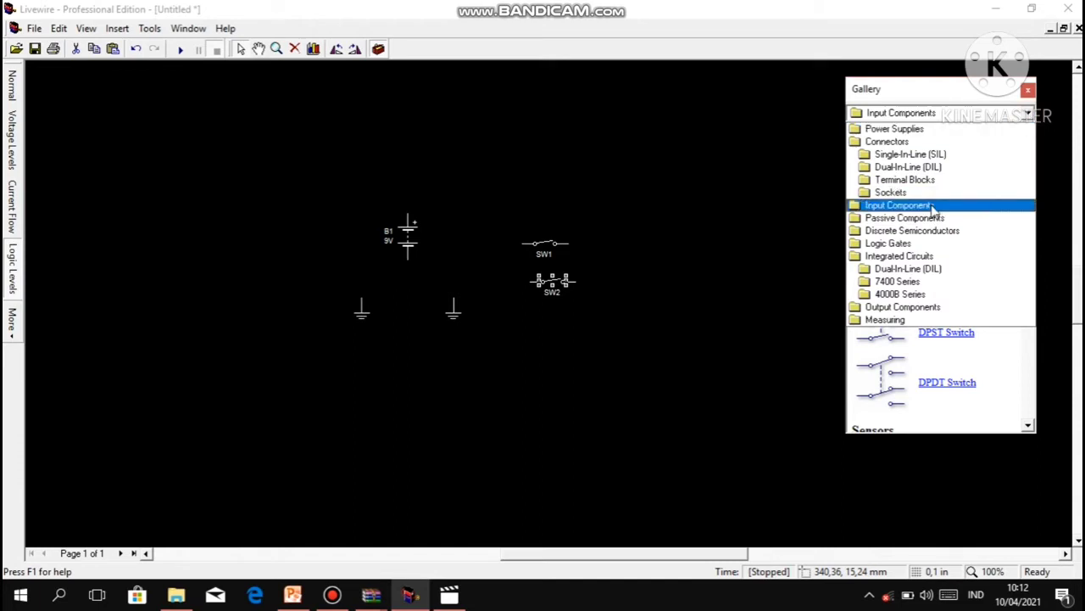
pyautogui.click(899, 281)
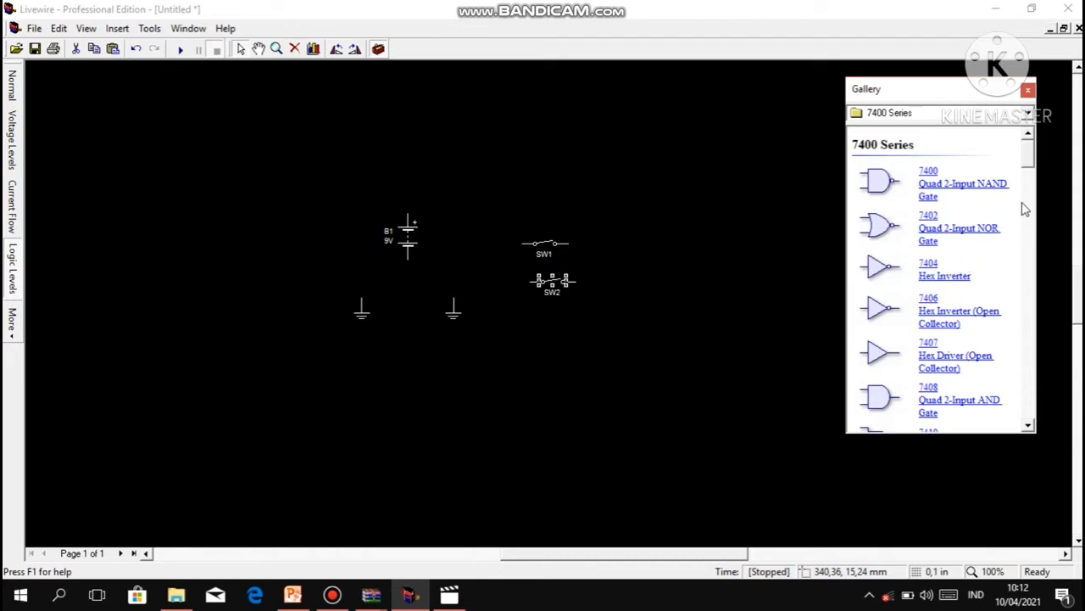
pyautogui.scroll(-3, 1031, 172)
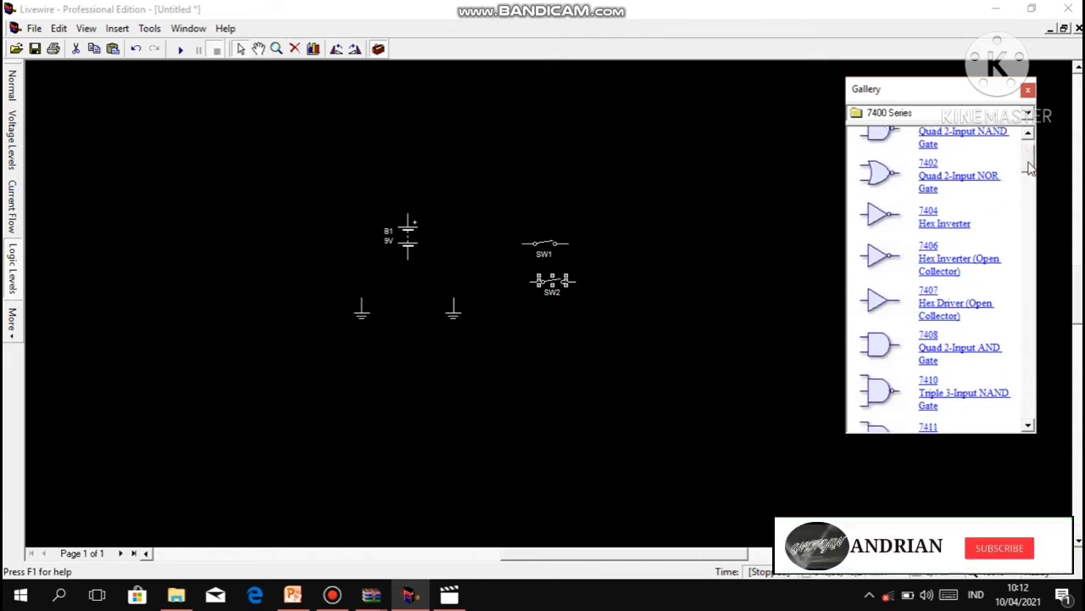
pyautogui.moveTo(1031, 172); pyautogui.dragTo(1035, 212)
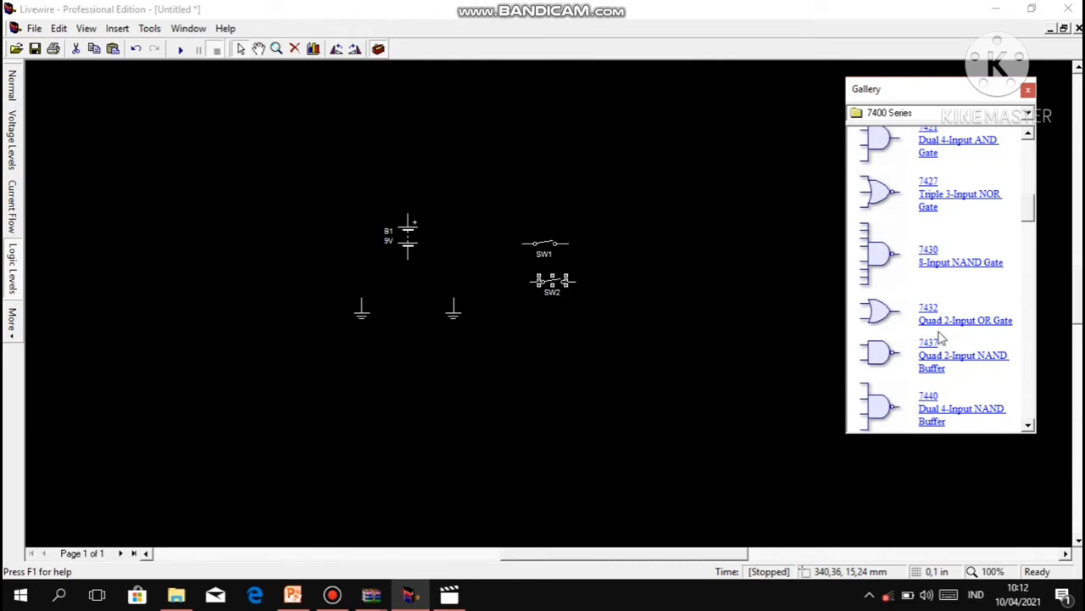
pyautogui.moveTo(879, 308); pyautogui.dragTo(468, 230)
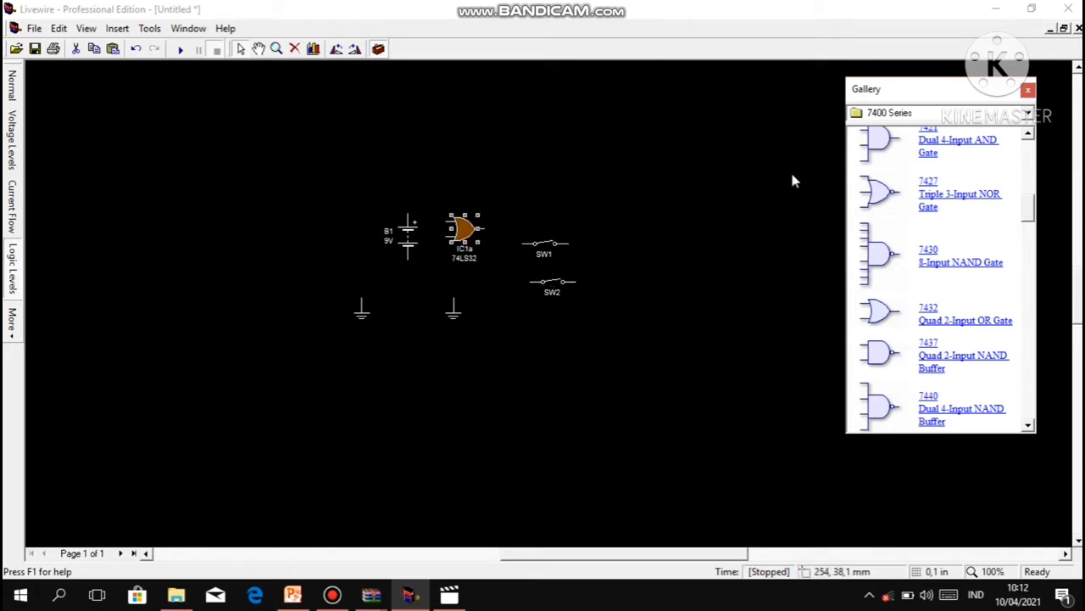
# - Place a flashing LED from the output components to the right of the switches
pyautogui.click(1028, 113)
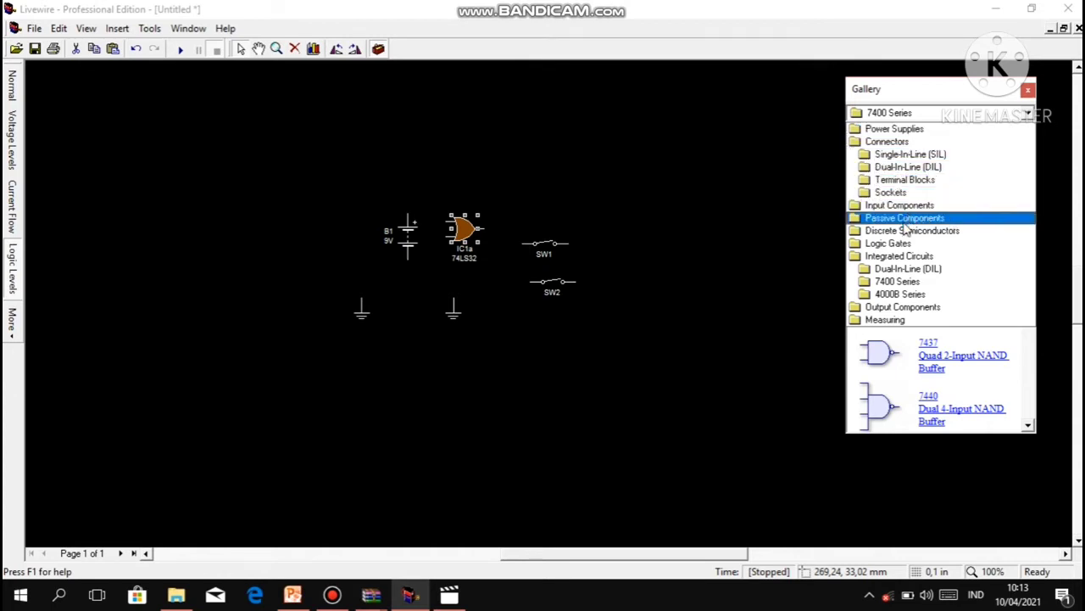
pyautogui.click(904, 307)
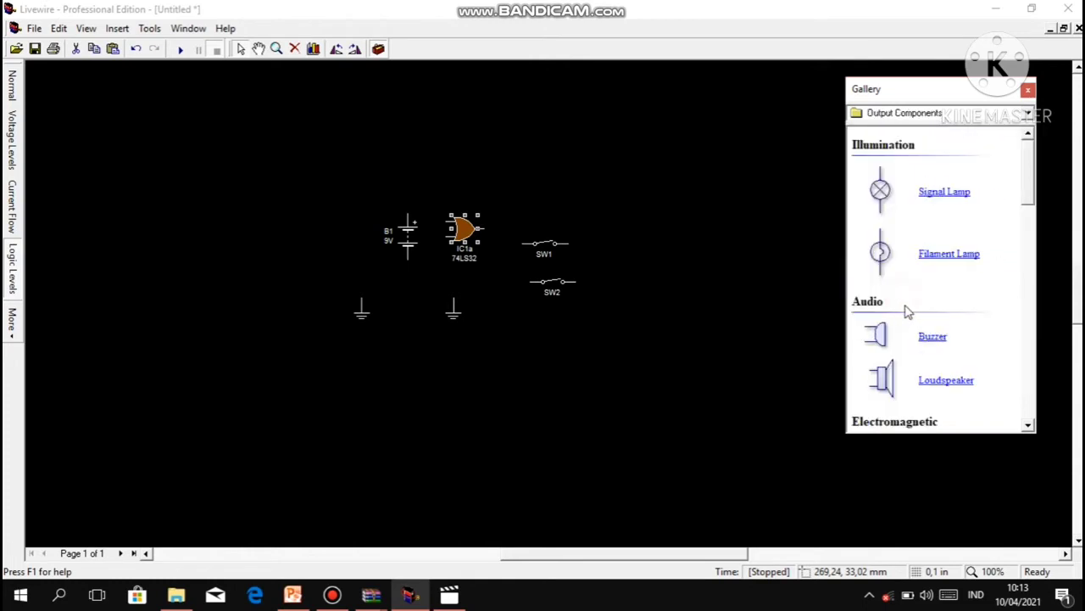
pyautogui.moveTo(1029, 210); pyautogui.dragTo(1036, 299)
pyautogui.moveTo(927, 339); pyautogui.dragTo(964, 332)
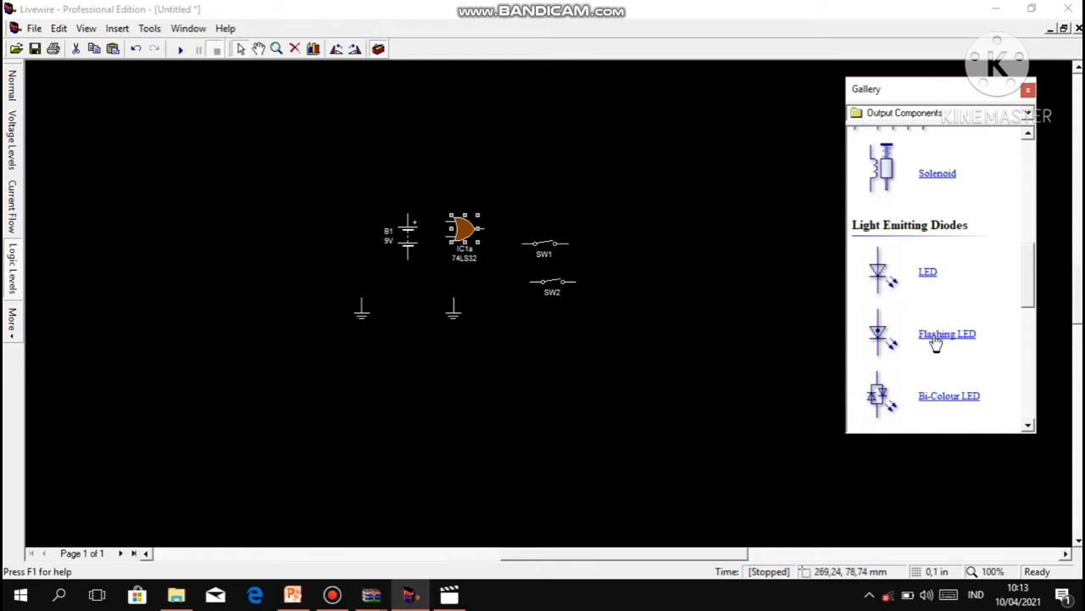
pyautogui.moveTo(932, 334); pyautogui.dragTo(632, 259)
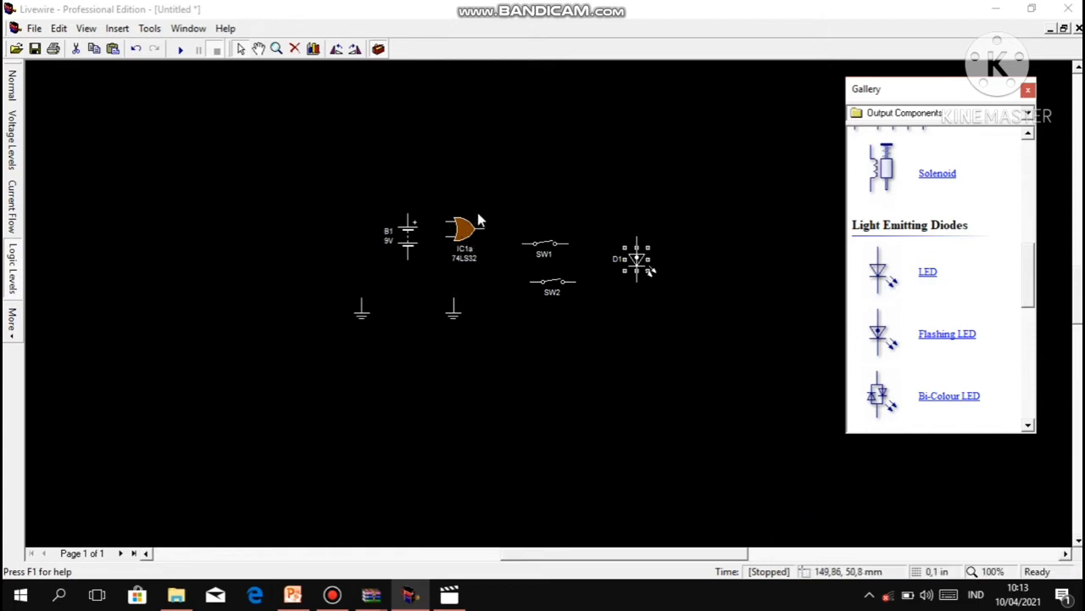
# - Move the OR gate up, the battery beside the first ground symbol, and the other ground symbol below the LED
pyautogui.moveTo(461, 243); pyautogui.dragTo(488, 212)
pyautogui.moveTo(412, 226); pyautogui.dragTo(640, 352)
pyautogui.click(458, 313)
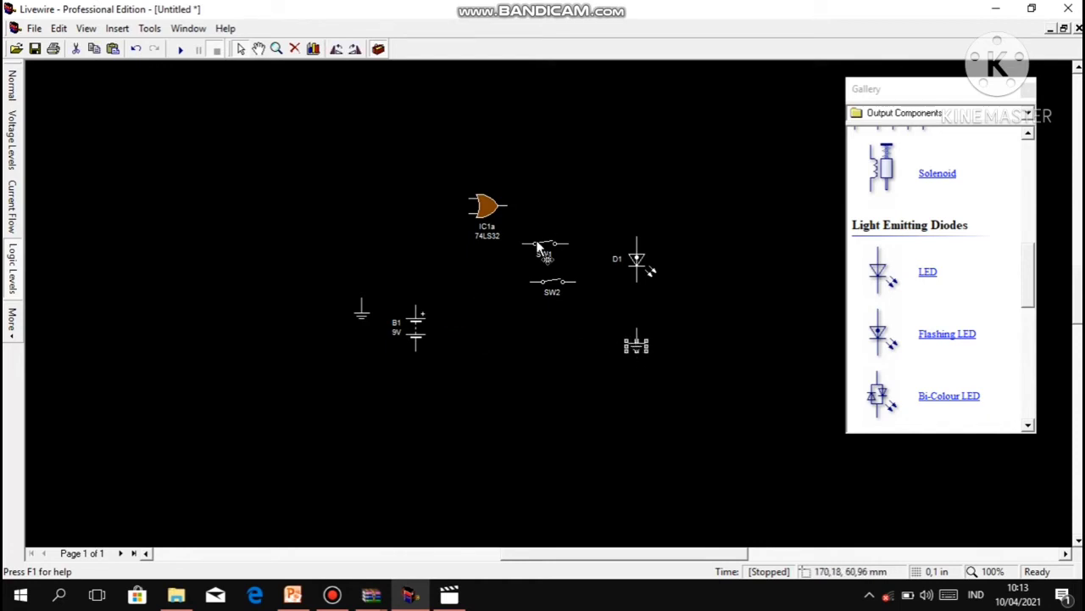
# - Move SW1 and SW2 in front of the OR gate's inputs and the LED next to its output
pyautogui.moveTo(542, 246); pyautogui.dragTo(414, 202)
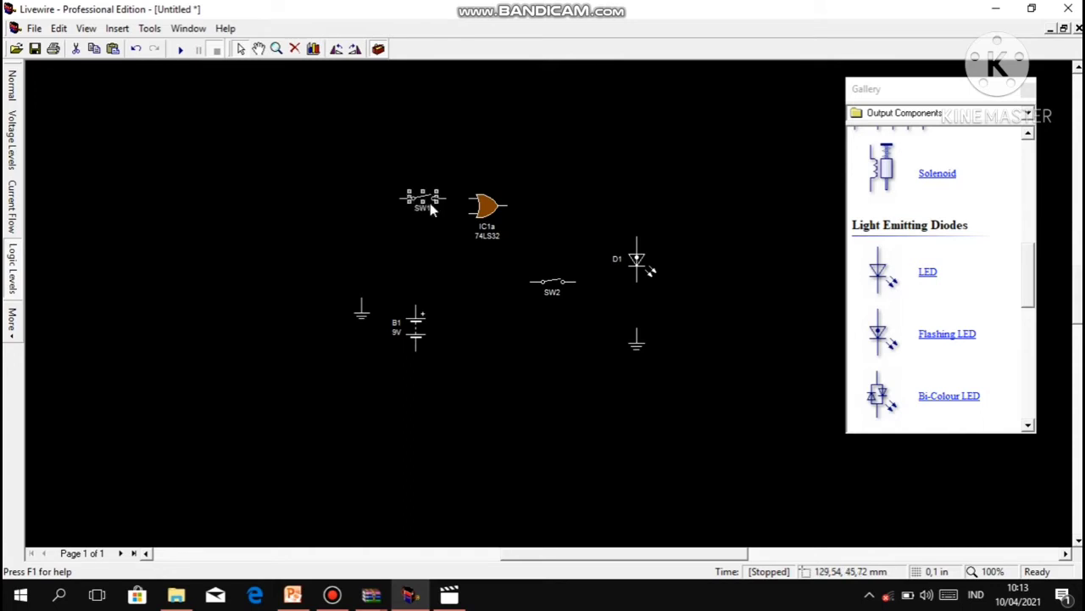
pyautogui.moveTo(553, 283); pyautogui.dragTo(422, 212)
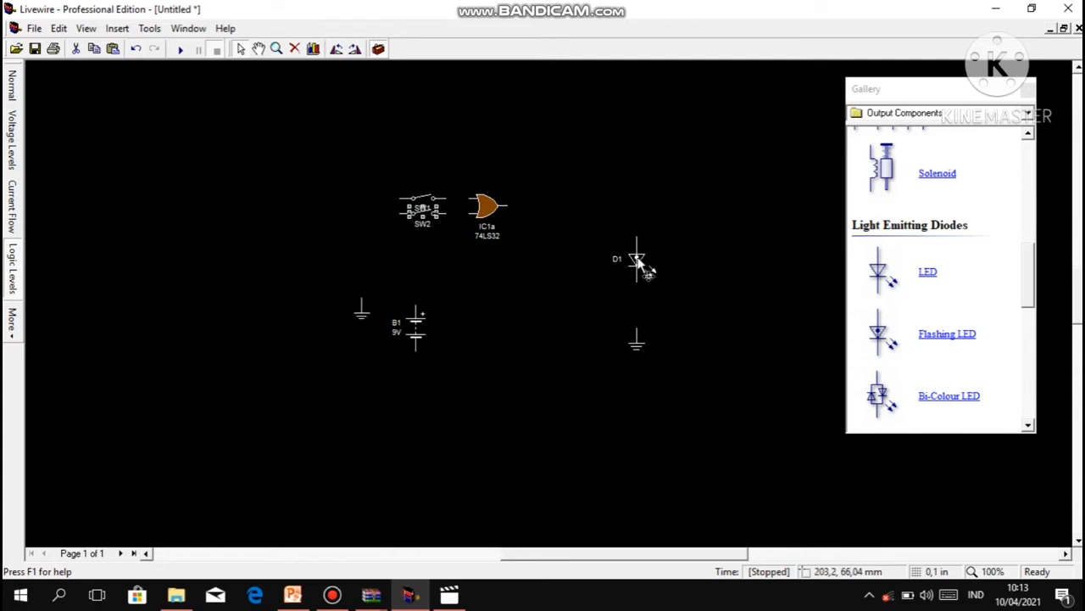
pyautogui.moveTo(642, 266); pyautogui.dragTo(546, 229)
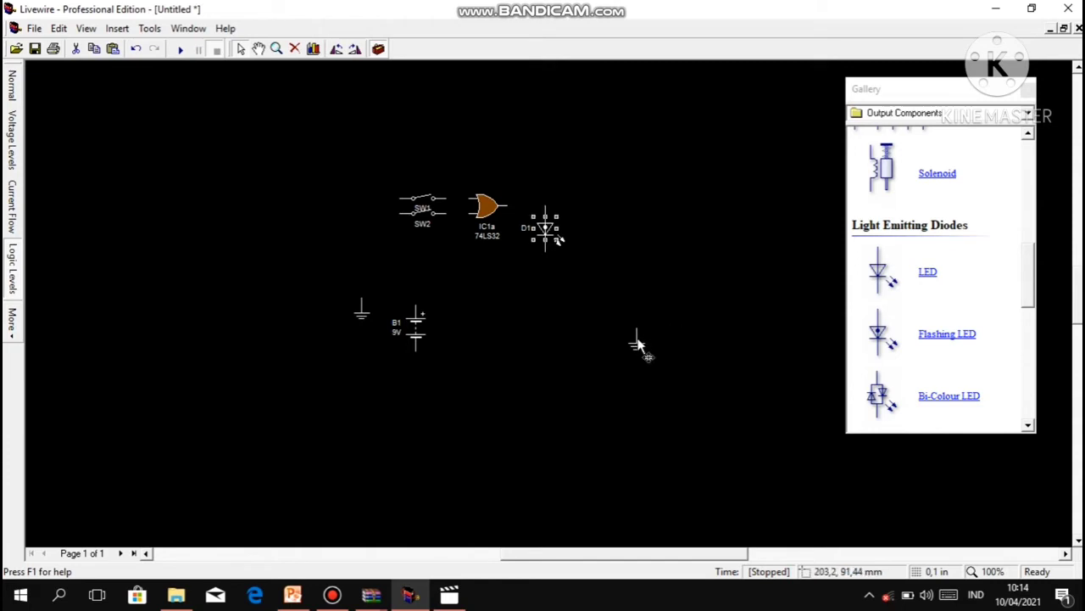
# - Move one ground directly below the LED and the battery under the switches, wiring the battery to both switches and the other ground
pyautogui.moveTo(637, 339); pyautogui.dragTo(547, 314)
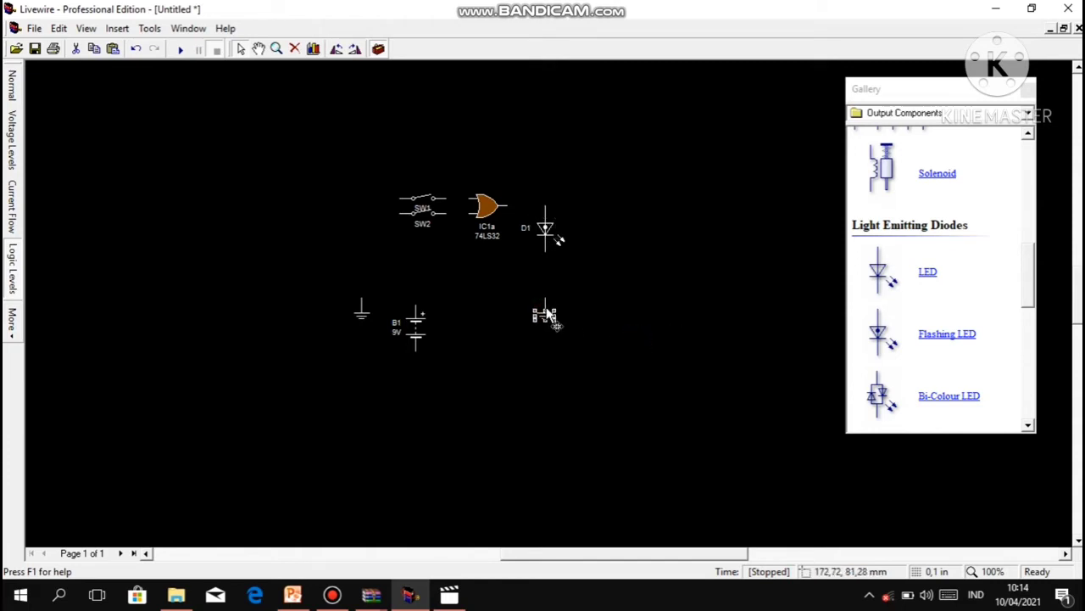
pyautogui.moveTo(415, 337); pyautogui.dragTo(384, 243)
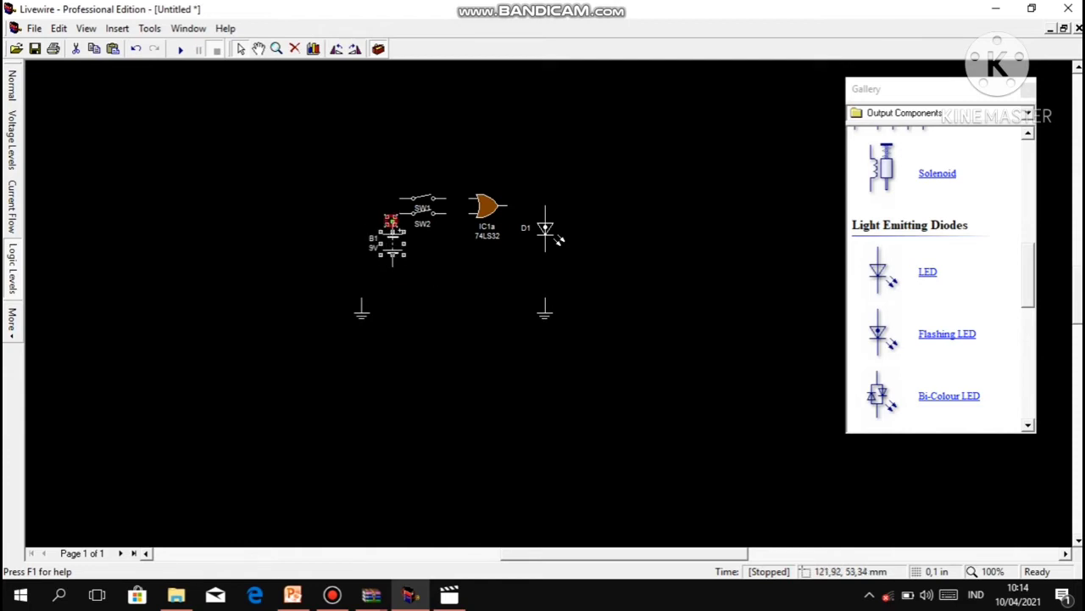
pyautogui.moveTo(393, 213); pyautogui.dragTo(402, 212)
pyautogui.moveTo(363, 318); pyautogui.dragTo(392, 265)
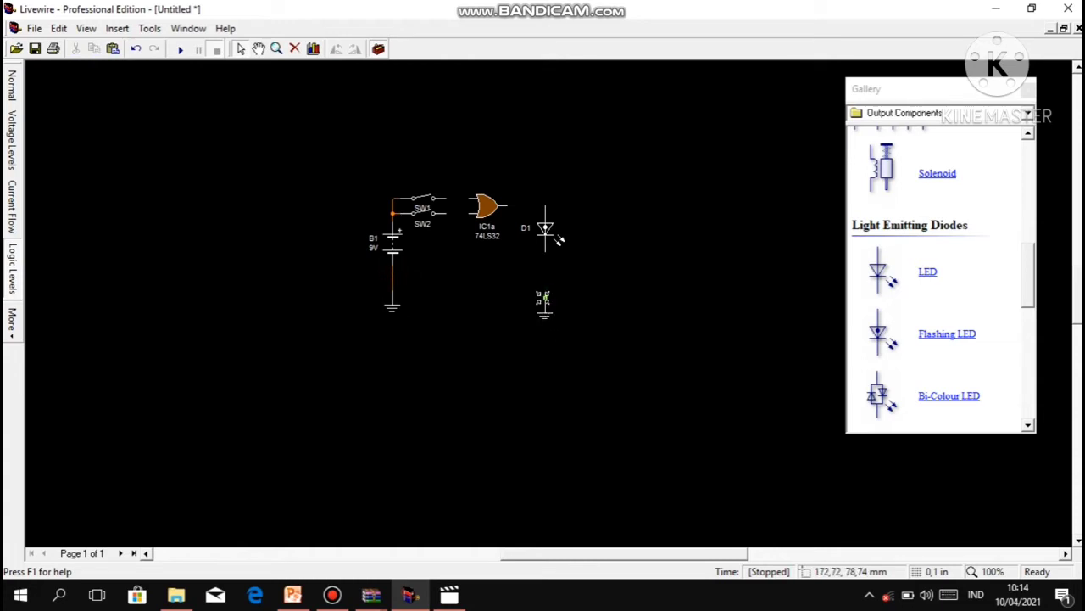
# - Wire the LED between the OR gate's output and its ground, and connect both switches to the gate's inputs
pyautogui.moveTo(544, 302); pyautogui.dragTo(541, 249)
pyautogui.moveTo(546, 210); pyautogui.dragTo(508, 205)
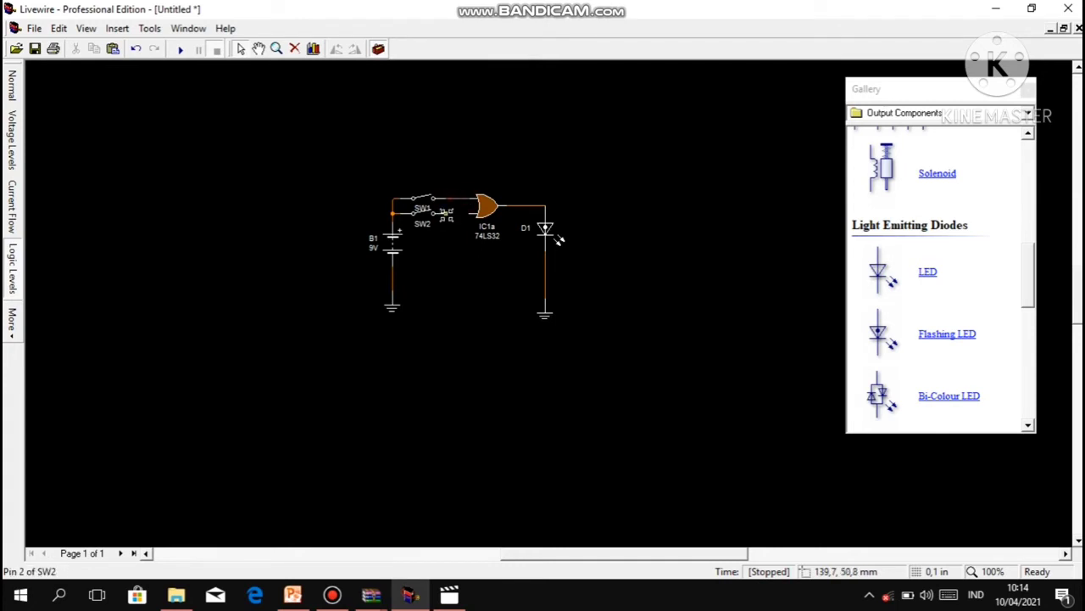
pyautogui.moveTo(445, 211); pyautogui.dragTo(467, 222)
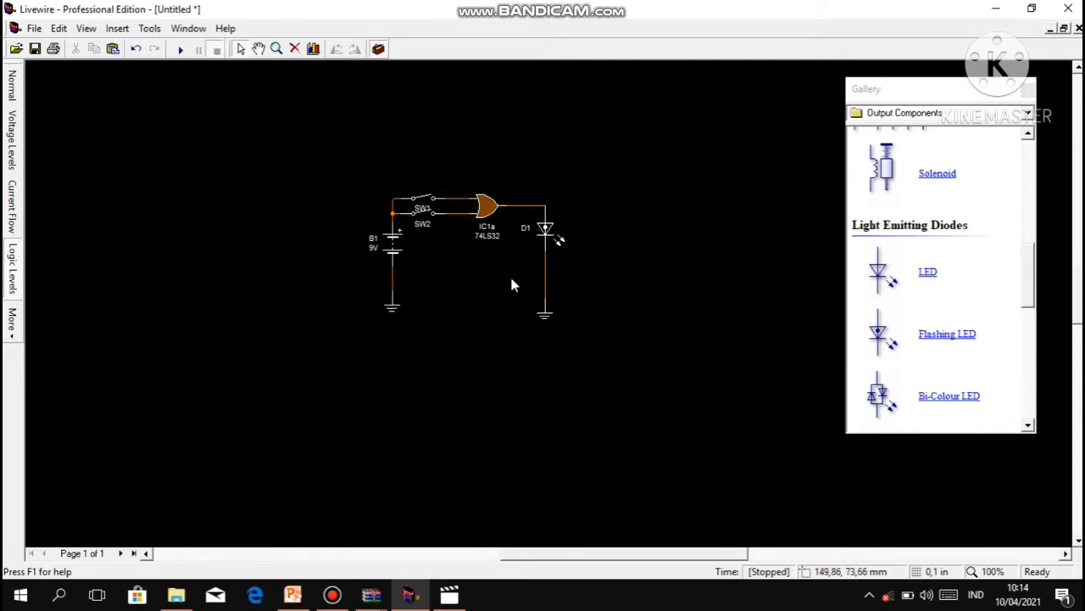
# - Run the simulation and toggle SW1 and SW2 to test the OR gate's input combinations
pyautogui.click(180, 49)
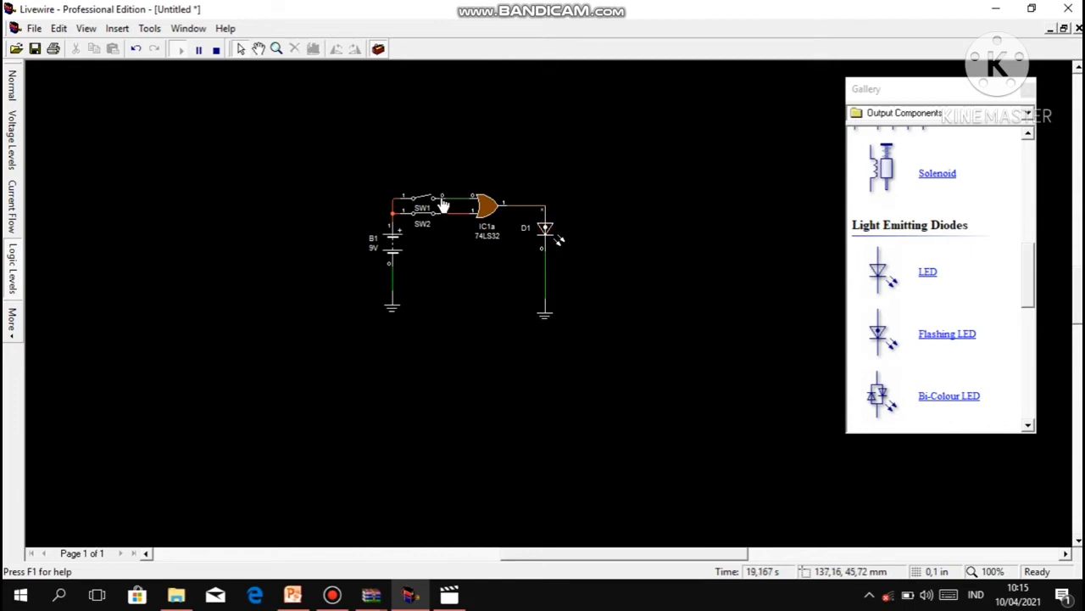
pyautogui.moveTo(442, 199)
pyautogui.click(436, 207)
pyautogui.click(436, 208)
pyautogui.click(436, 219)
# - Switch to the PowerPoint presentation and examine the NOT gate's symbol and truth table on slide 4
pyautogui.click(293, 594)
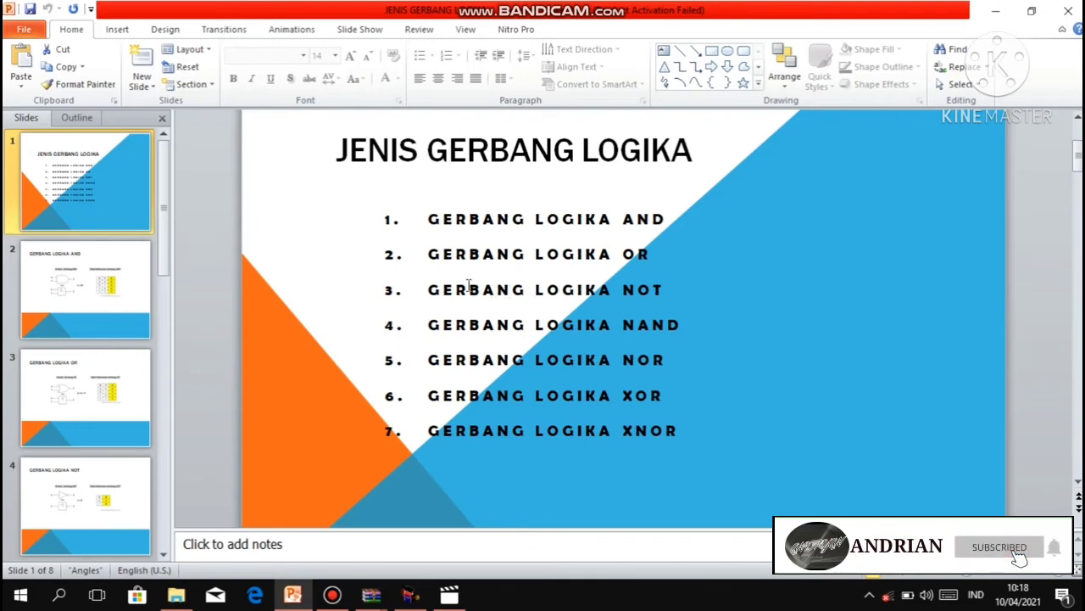
pyautogui.click(119, 484)
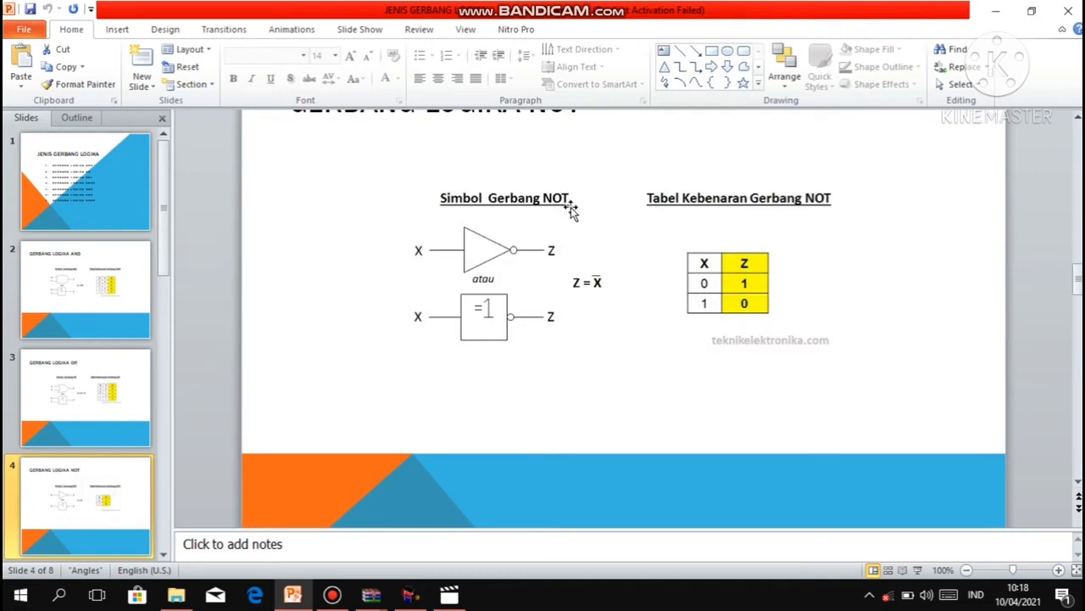
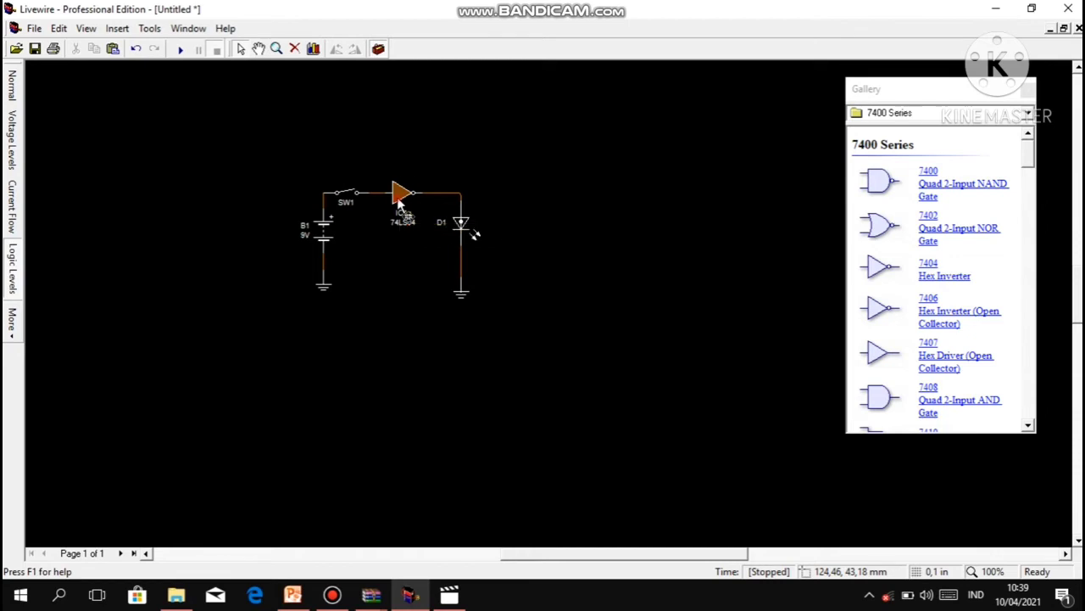
# - Replace the inverter between SW1 and the LED with a 7400 quad 2-input NAND gate
pyautogui.press('Delete')
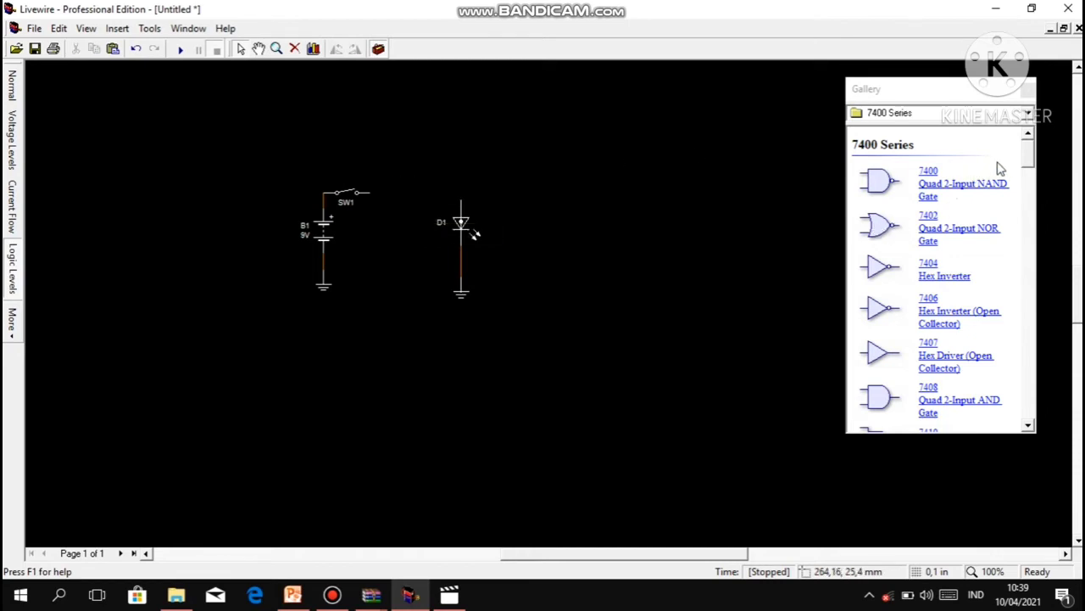
pyautogui.moveTo(1027, 157)
pyautogui.mouseDown()
pyautogui.moveTo(1027, 190)
pyautogui.moveTo(1027, 155)
pyautogui.mouseUp()
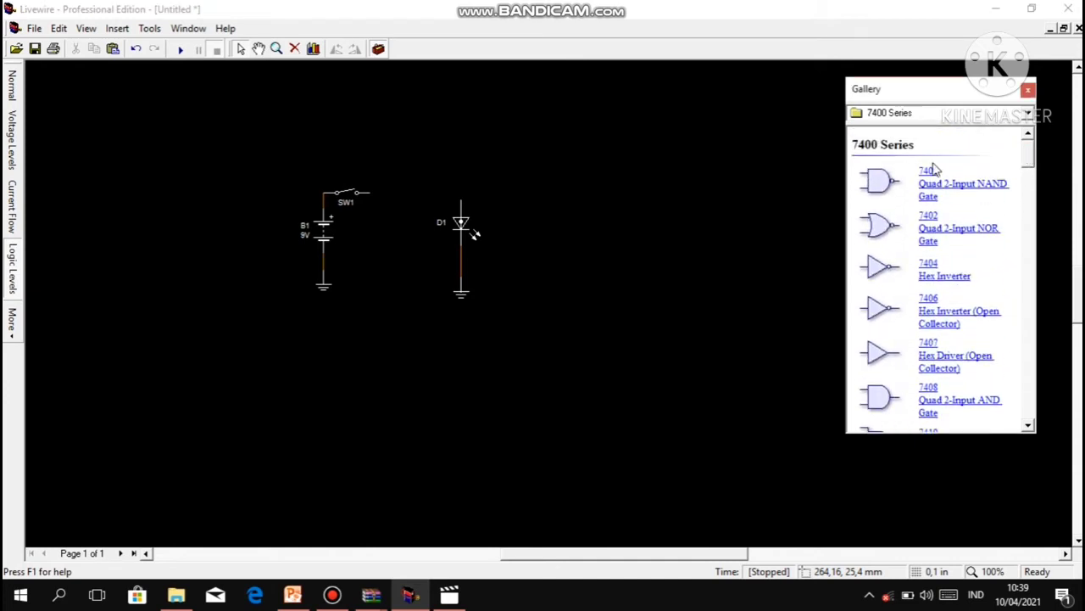
pyautogui.moveTo(882, 185)
pyautogui.mouseDown()
pyautogui.moveTo(775, 175)
pyautogui.moveTo(395, 201)
pyautogui.mouseUp()
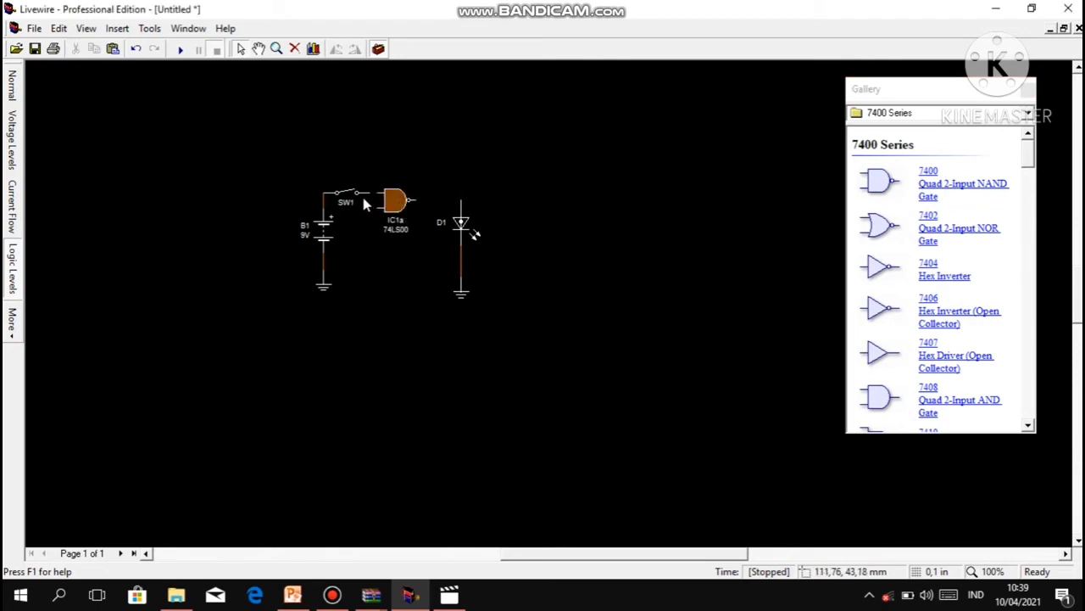
# - Add a copy of SW1 below it, and wire both switches to the NAND gate's inputs and its output to the LED
pyautogui.click(360, 195)
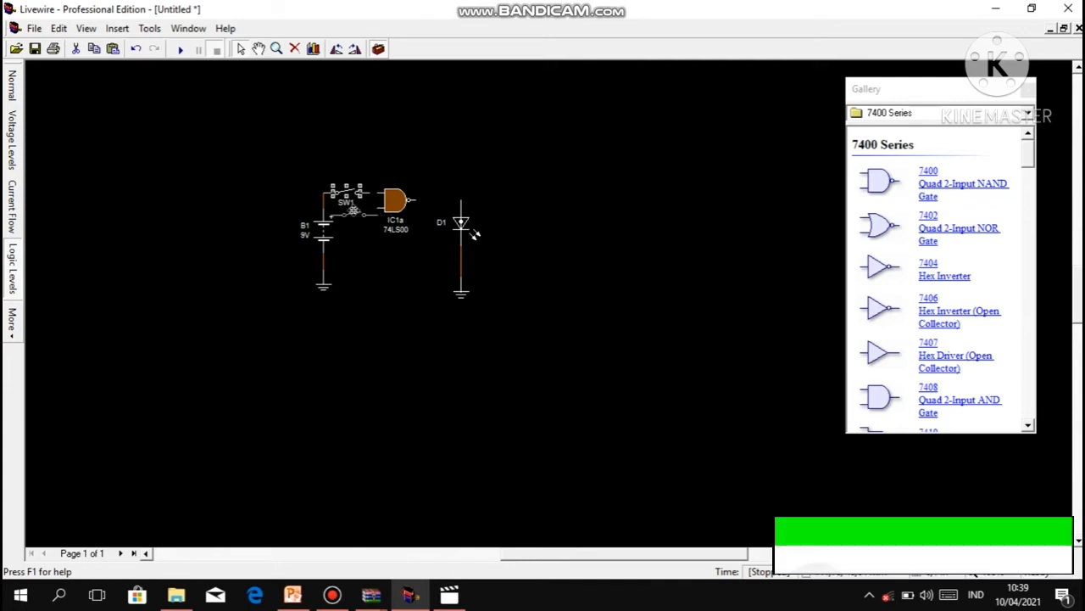
pyautogui.click(349, 208)
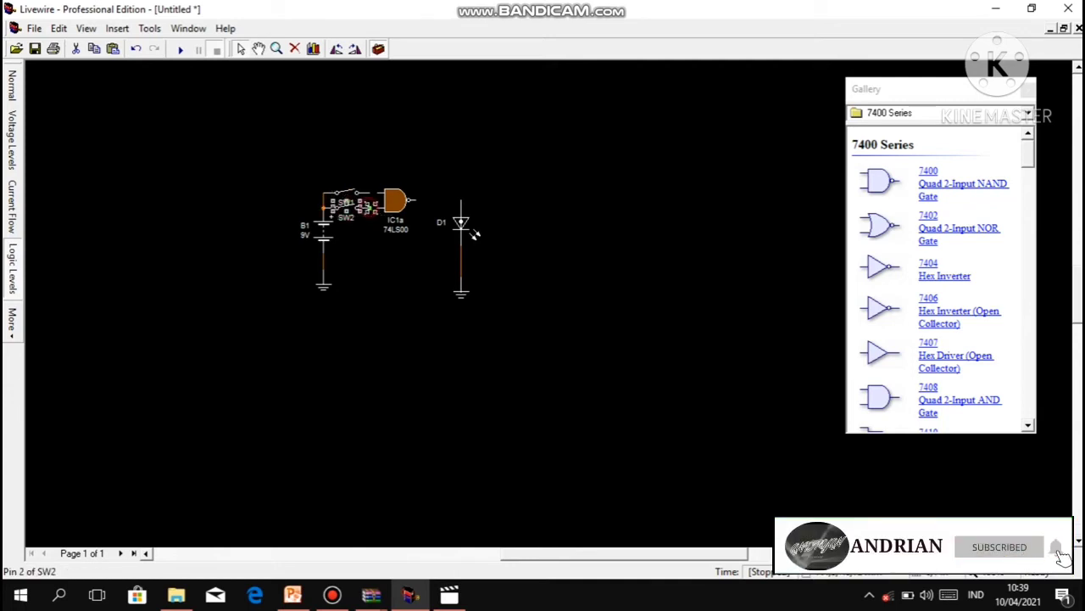
pyautogui.moveTo(370, 207)
pyautogui.mouseDown()
pyautogui.moveTo(383, 194)
pyautogui.moveTo(460, 198)
pyautogui.mouseUp()
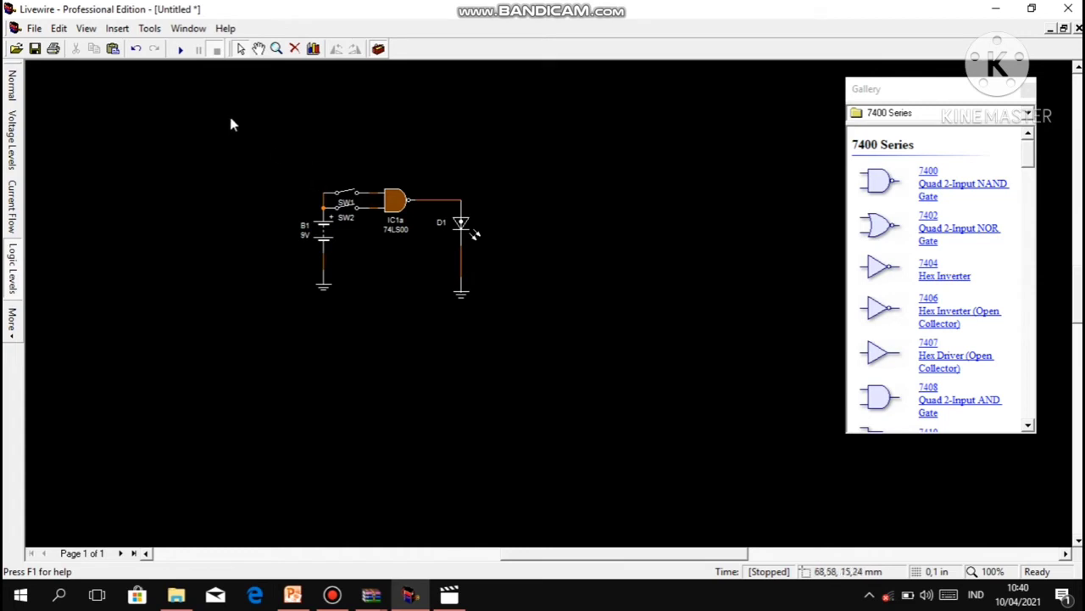
# - Simulate the 2-input NAND circuit, toggling its switches to test the input combinations, and stop the simulation
pyautogui.click(180, 50)
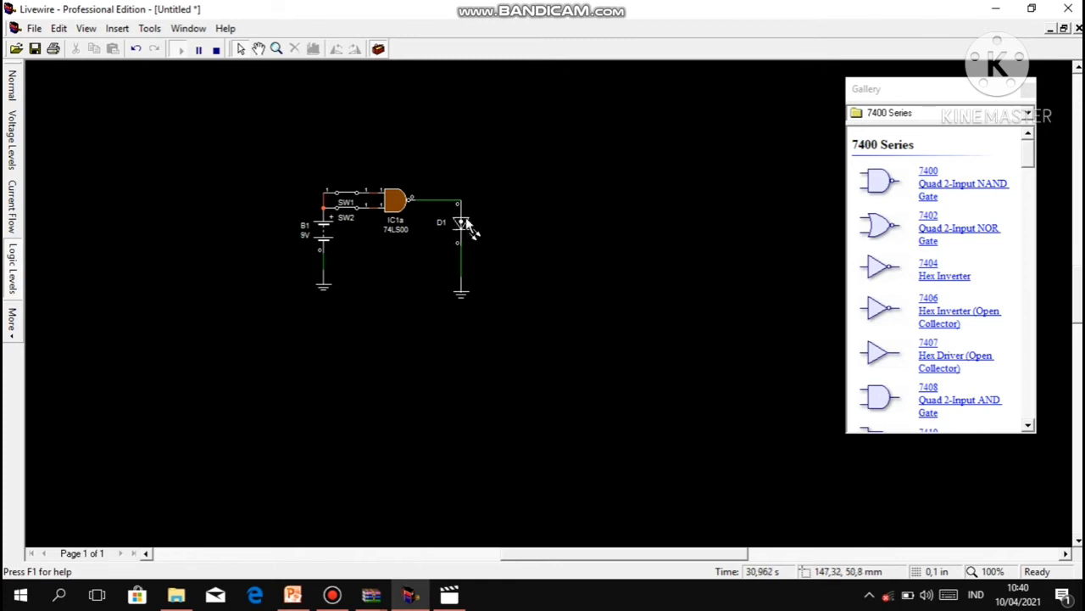
pyautogui.click(360, 216)
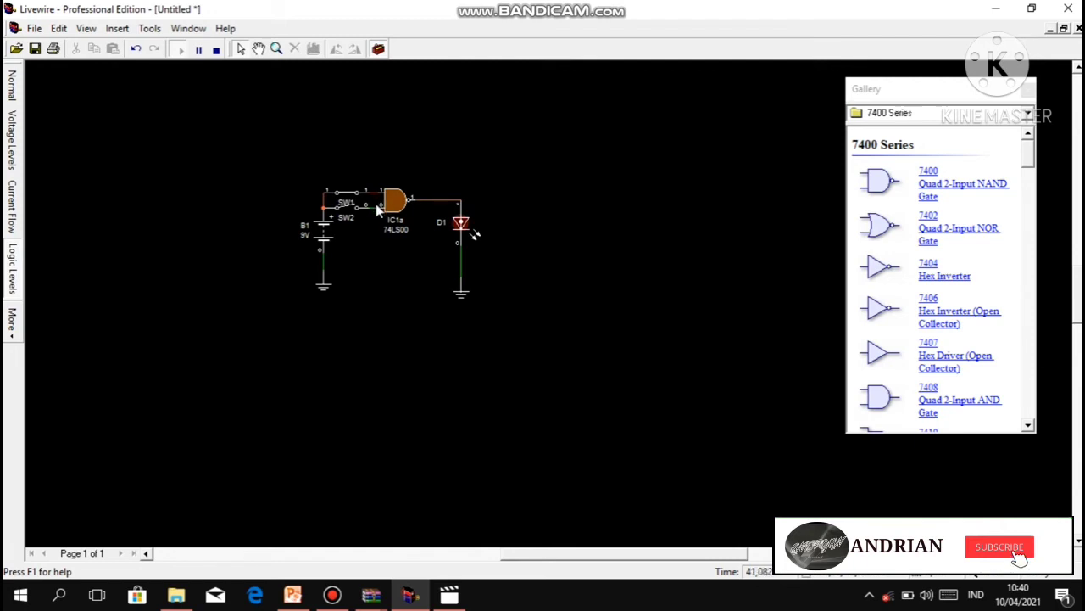
pyautogui.moveTo(384, 204)
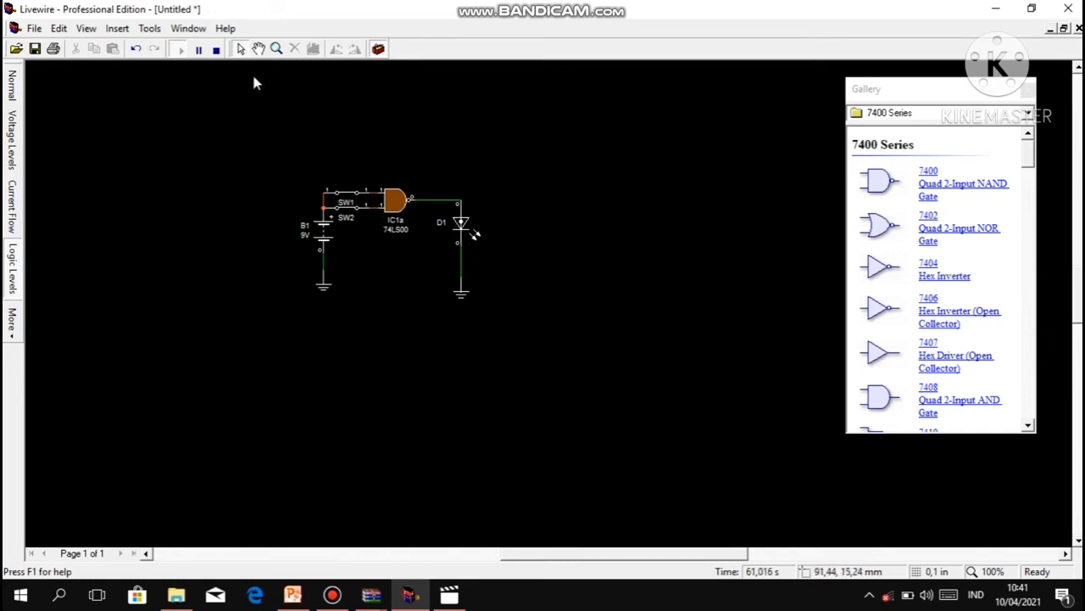
pyautogui.click(214, 50)
# - Replace the 2-input NAND gate with a 7430 8-input NAND gate, and move the LED and its ground lower
pyautogui.click(394, 197)
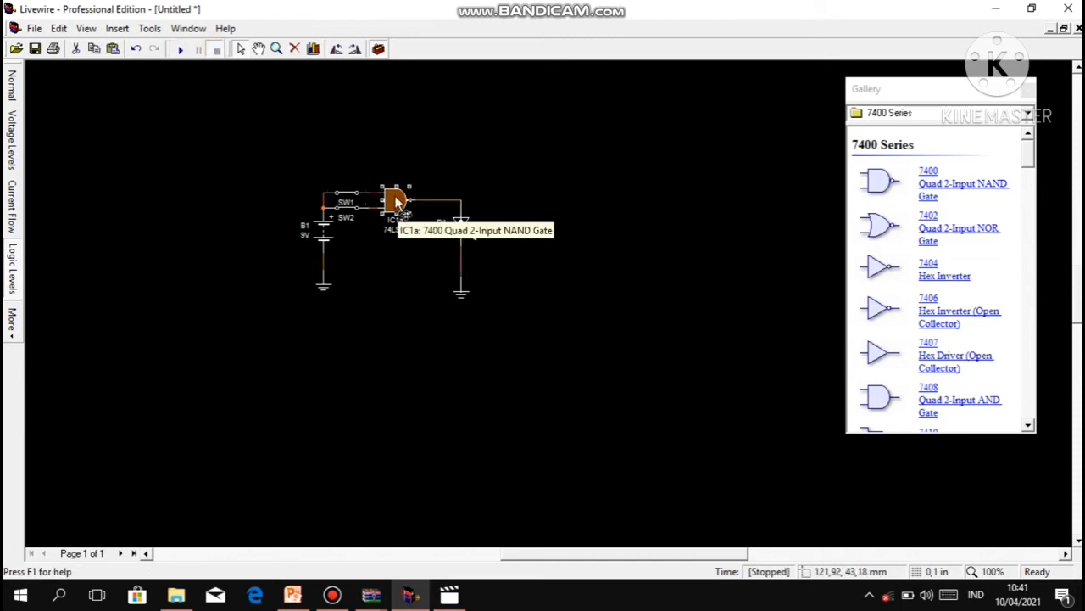
pyautogui.press('Delete')
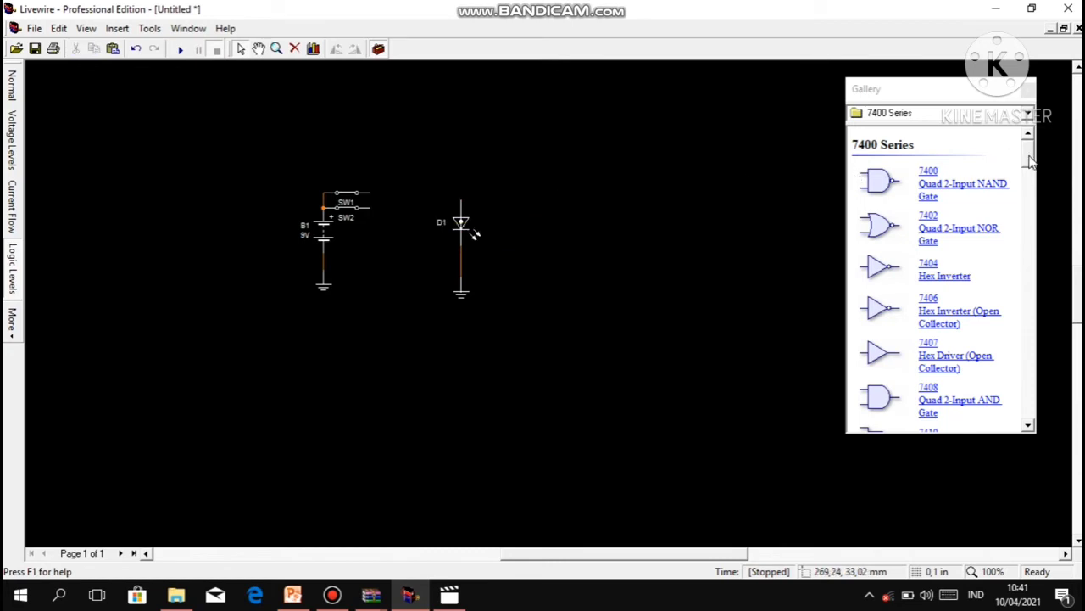
pyautogui.moveTo(1029, 161); pyautogui.dragTo(1034, 211)
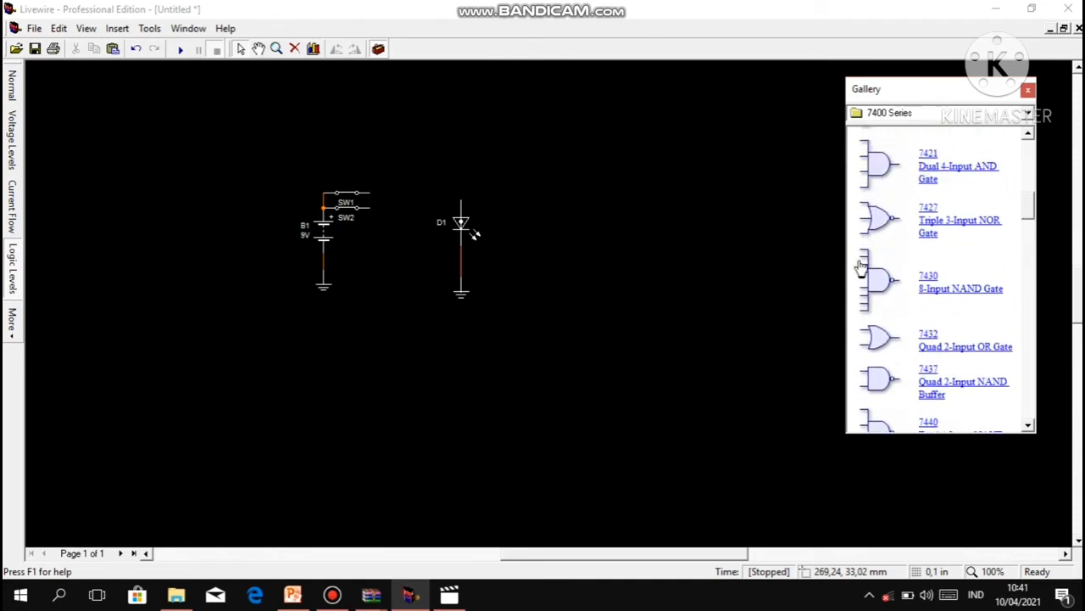
pyautogui.moveTo(873, 287); pyautogui.dragTo(466, 346)
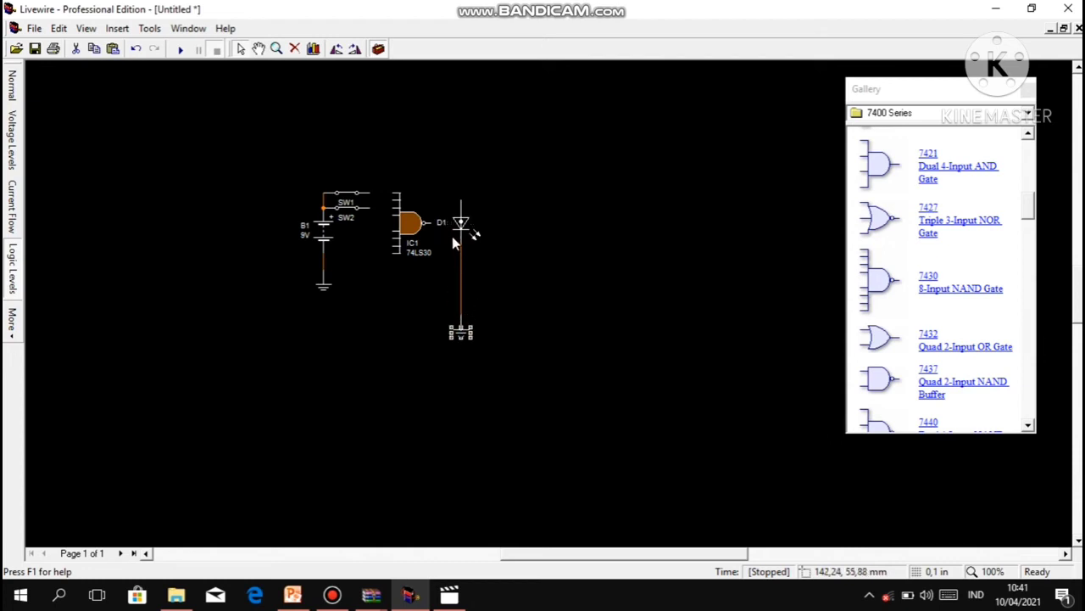
pyautogui.moveTo(463, 223); pyautogui.dragTo(464, 253)
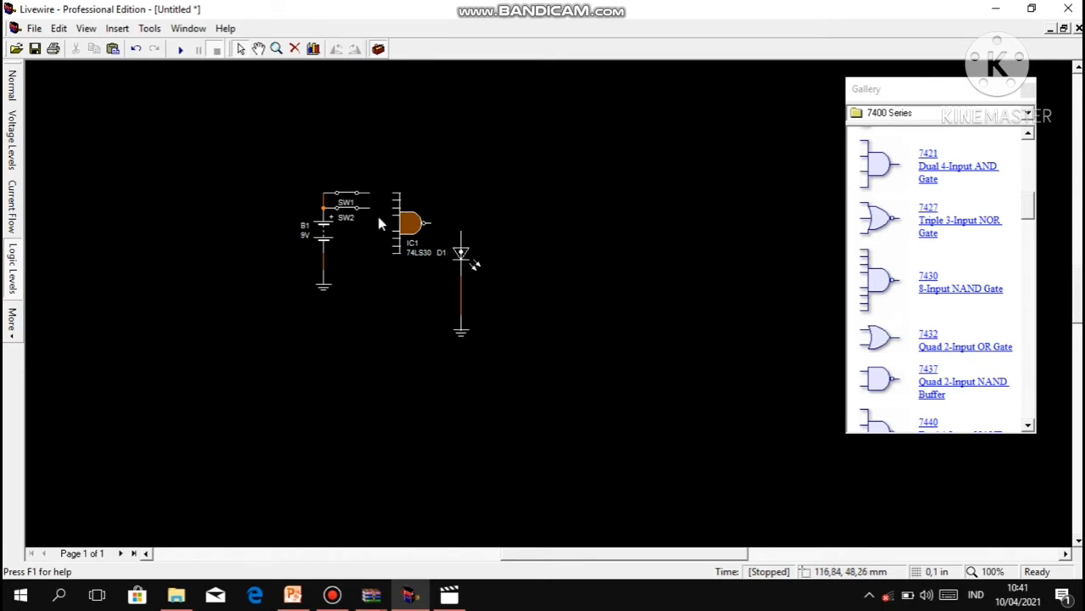
# - Duplicate SW2 and place the copy as a third switch just below it
pyautogui.click(364, 209)
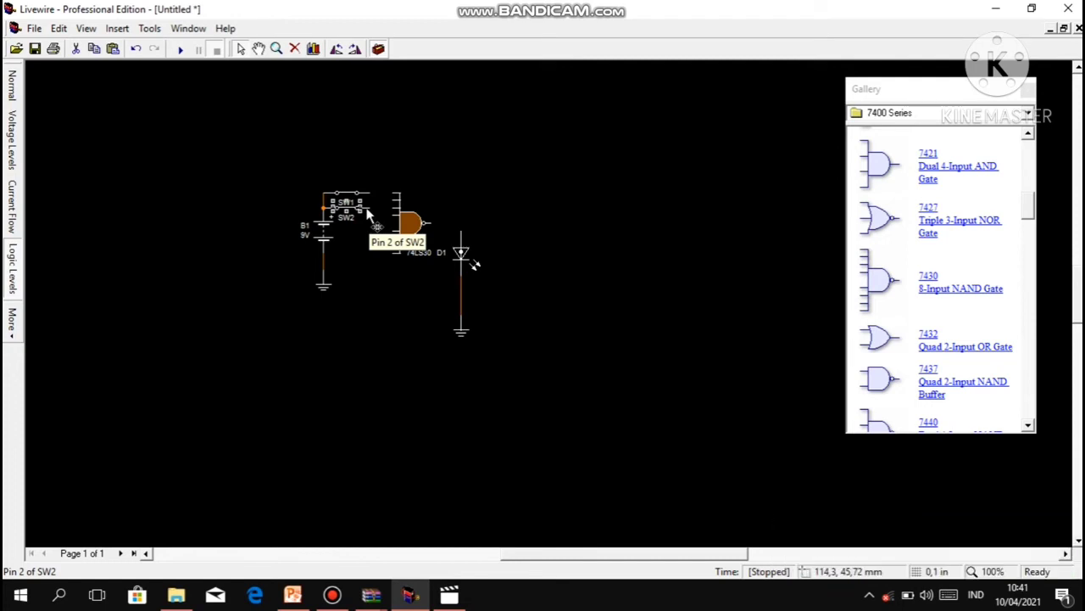
pyautogui.moveTo(368, 211); pyautogui.dragTo(358, 216)
pyautogui.click(362, 251)
# - Move the battery and its ground further down to make room below the switches
pyautogui.click(321, 237)
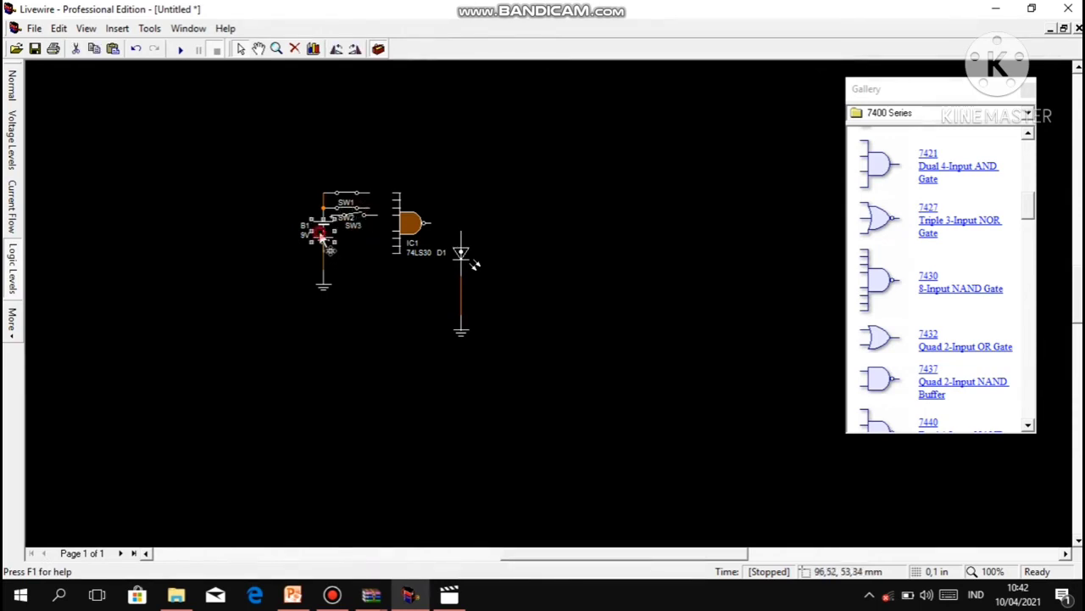
pyautogui.click(330, 292)
pyautogui.moveTo(330, 297); pyautogui.dragTo(327, 348)
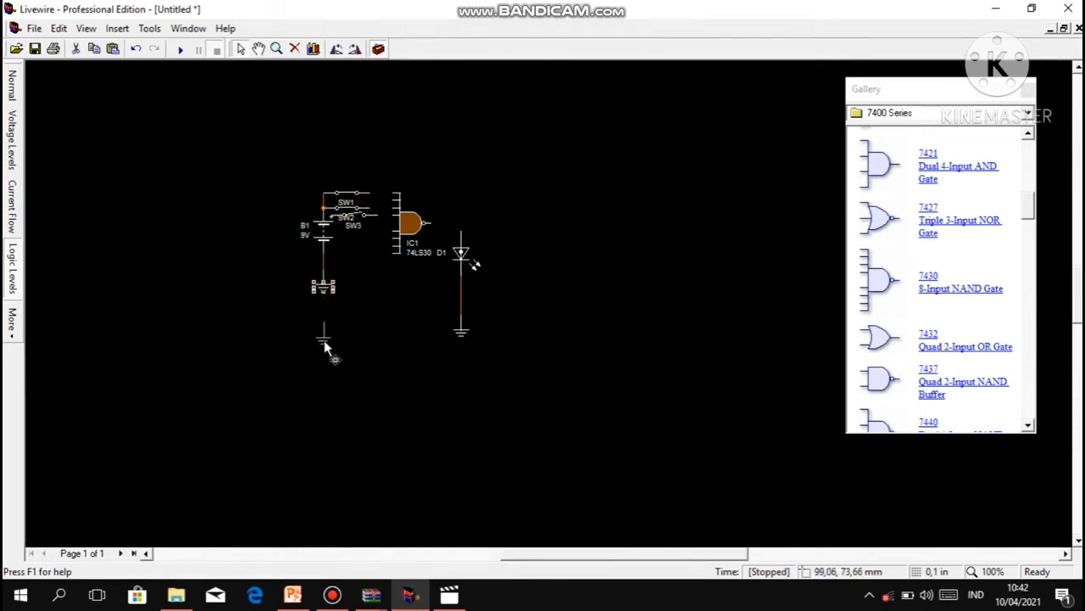
pyautogui.moveTo(322, 238); pyautogui.dragTo(322, 297)
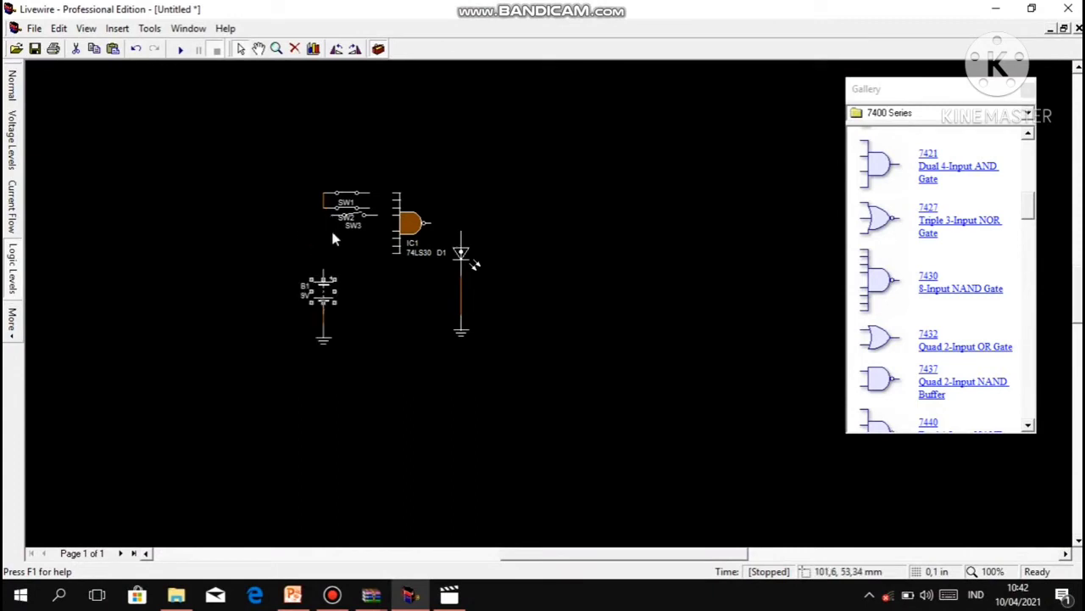
# - Line up SW3 directly beneath SW2, level with the NAND gate's fourth input
pyautogui.click(340, 230)
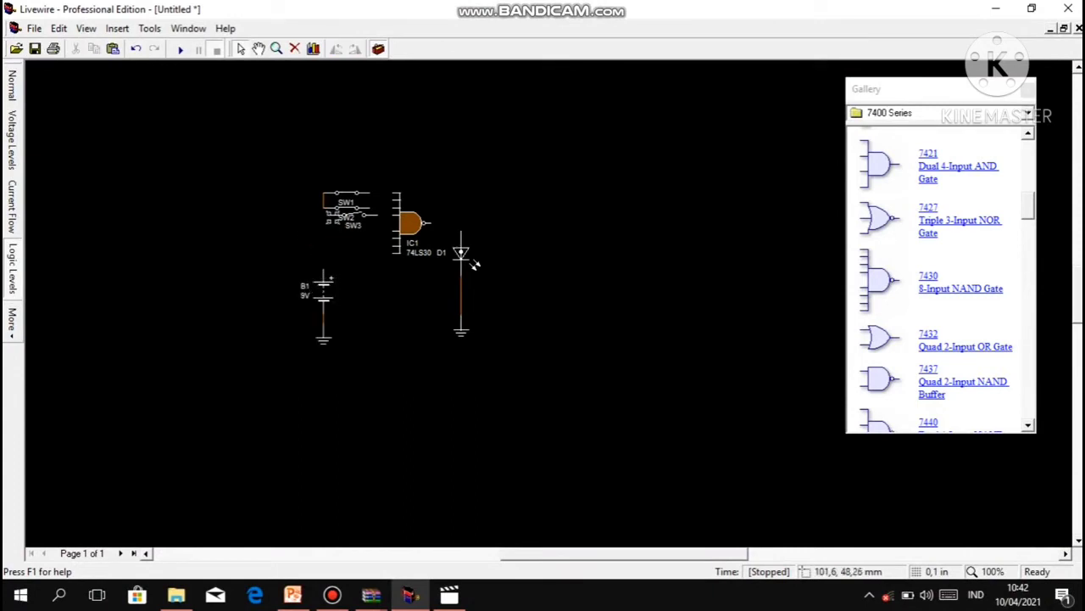
pyautogui.moveTo(339, 216); pyautogui.dragTo(354, 220)
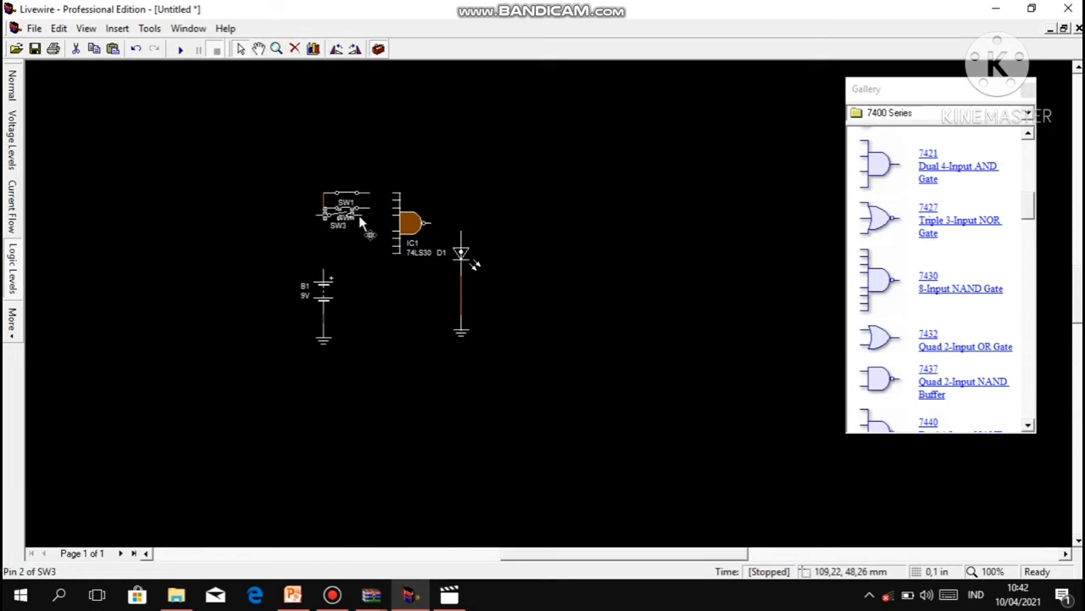
pyautogui.moveTo(341, 219); pyautogui.dragTo(359, 232)
pyautogui.click(348, 223)
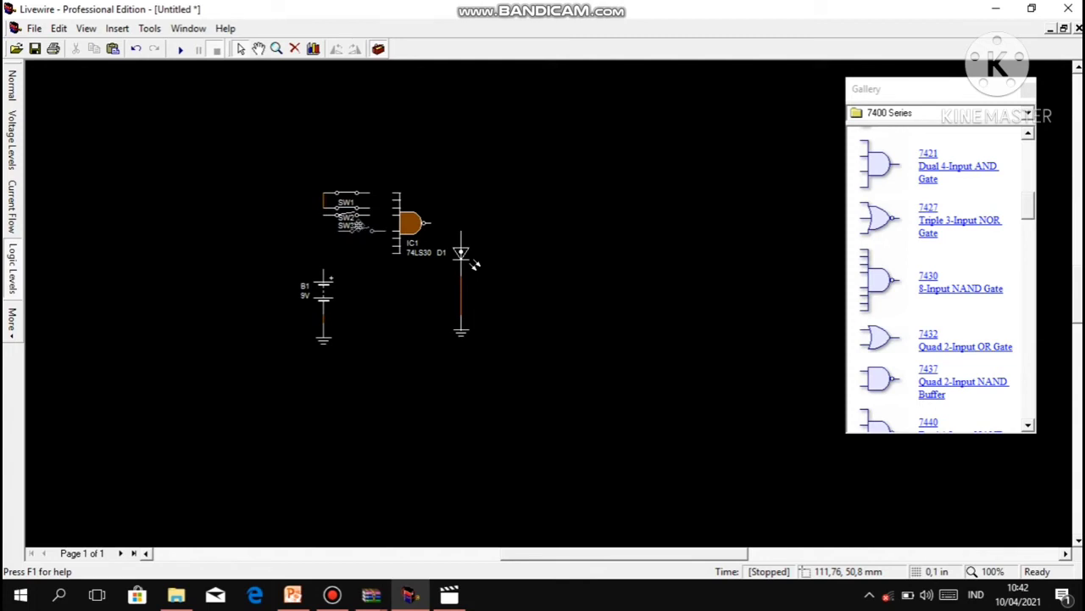
# - Add five more switches in the same column, giving each of the NAND gate's eight inputs its own switch
pyautogui.moveTo(357, 227); pyautogui.dragTo(344, 226)
pyautogui.moveTo(345, 226); pyautogui.dragTo(344, 199)
pyautogui.click(355, 252)
pyautogui.click(343, 230)
pyautogui.moveTo(343, 230); pyautogui.dragTo(348, 246)
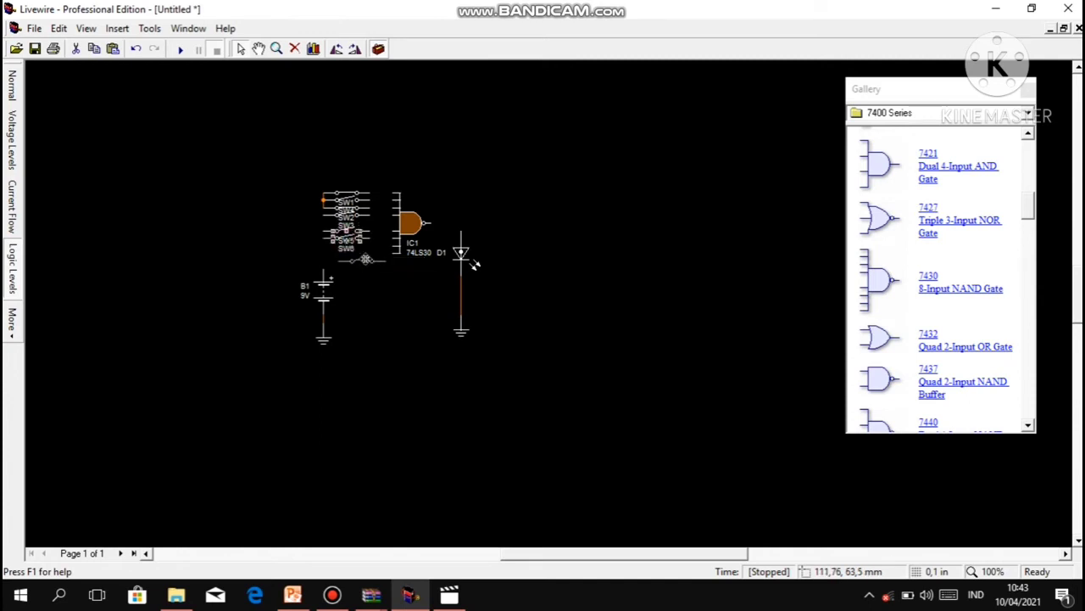
pyautogui.click(349, 247)
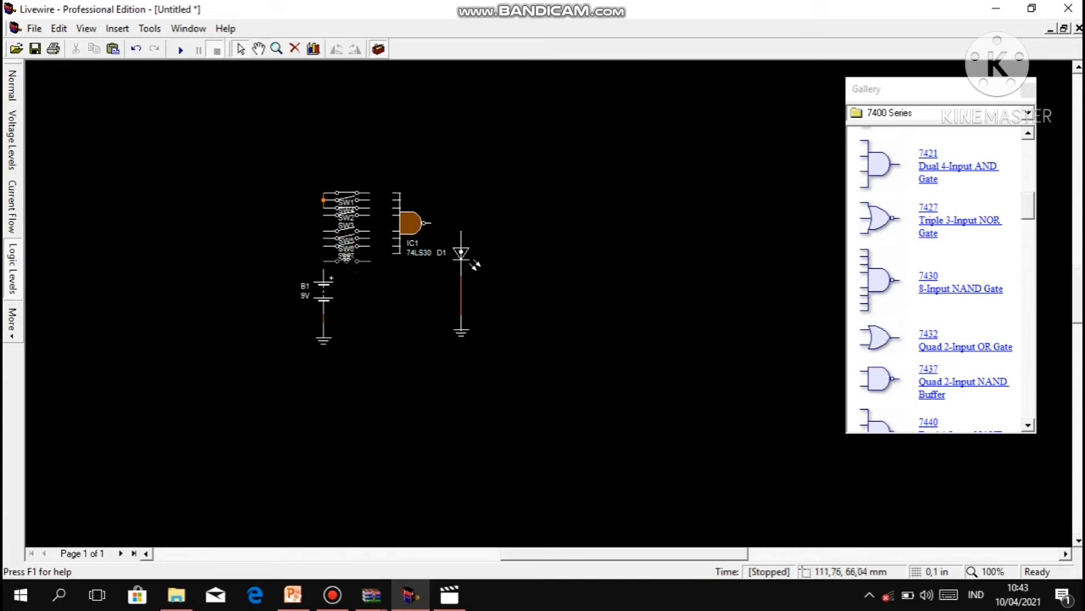
pyautogui.click(347, 254)
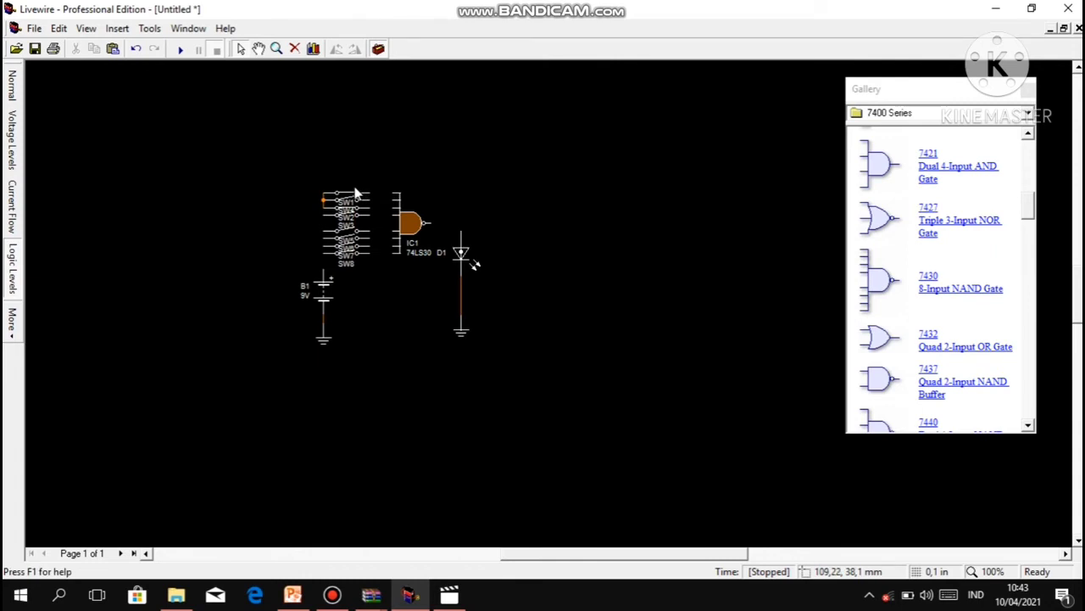
# - Wire the battery's positive terminal through the eight switches to the NAND gate's eight inputs, and connect the gate's output to the LED
pyautogui.moveTo(323, 269); pyautogui.dragTo(323, 215)
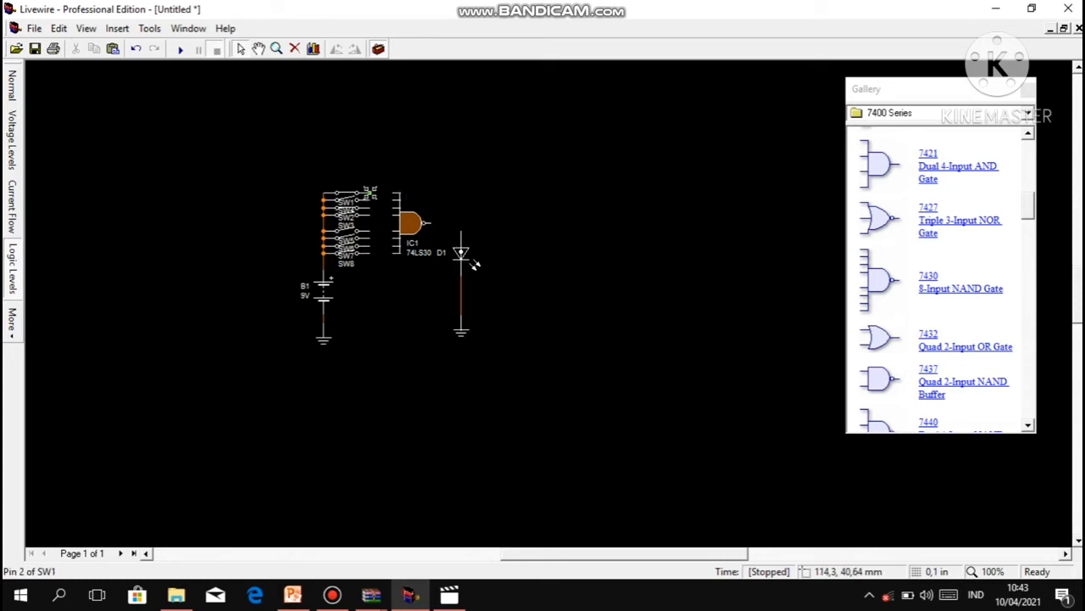
pyautogui.moveTo(366, 193)
pyautogui.mouseDown()
pyautogui.moveTo(392, 200)
pyautogui.moveTo(380, 200)
pyautogui.mouseUp()
pyautogui.moveTo(380, 200)
pyautogui.mouseDown()
pyautogui.moveTo(392, 200)
pyautogui.moveTo(379, 208)
pyautogui.moveTo(393, 216)
pyautogui.moveTo(377, 231)
pyautogui.moveTo(392, 238)
pyautogui.mouseUp()
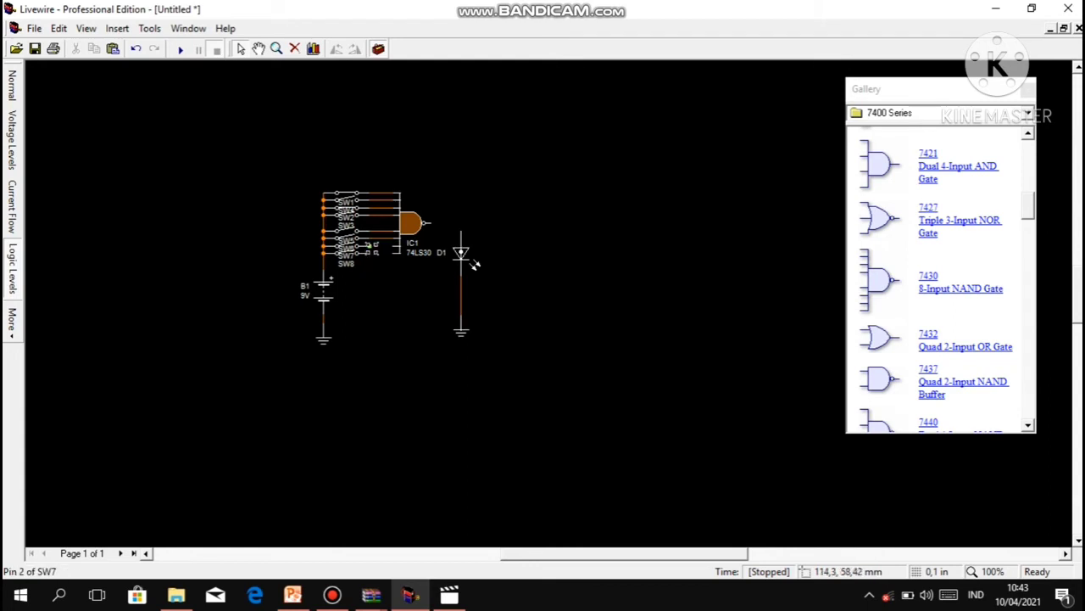
pyautogui.moveTo(371, 247); pyautogui.dragTo(391, 254)
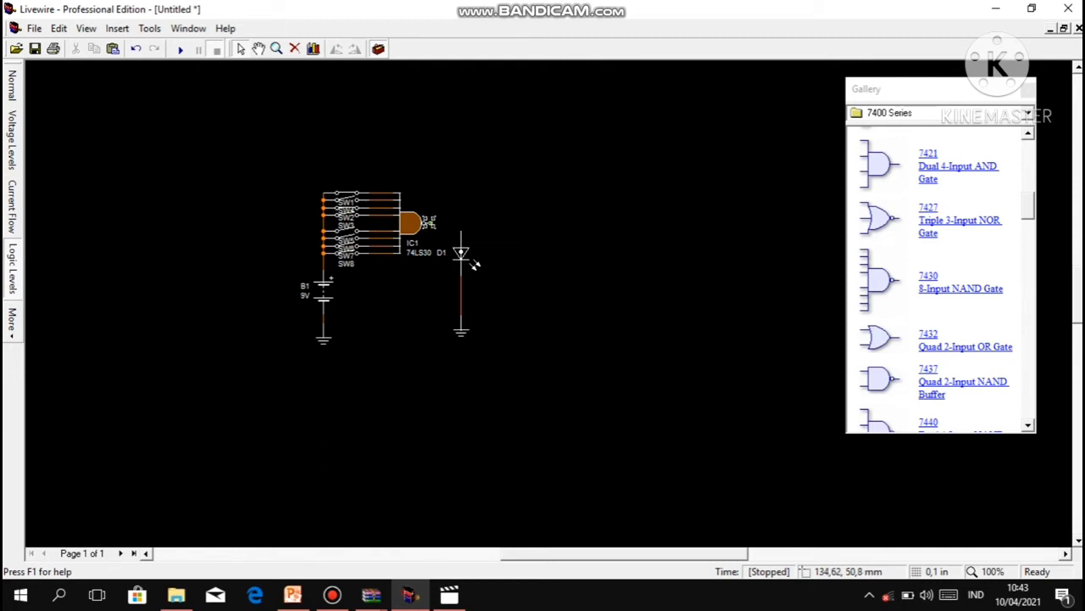
pyautogui.moveTo(427, 222); pyautogui.dragTo(461, 227)
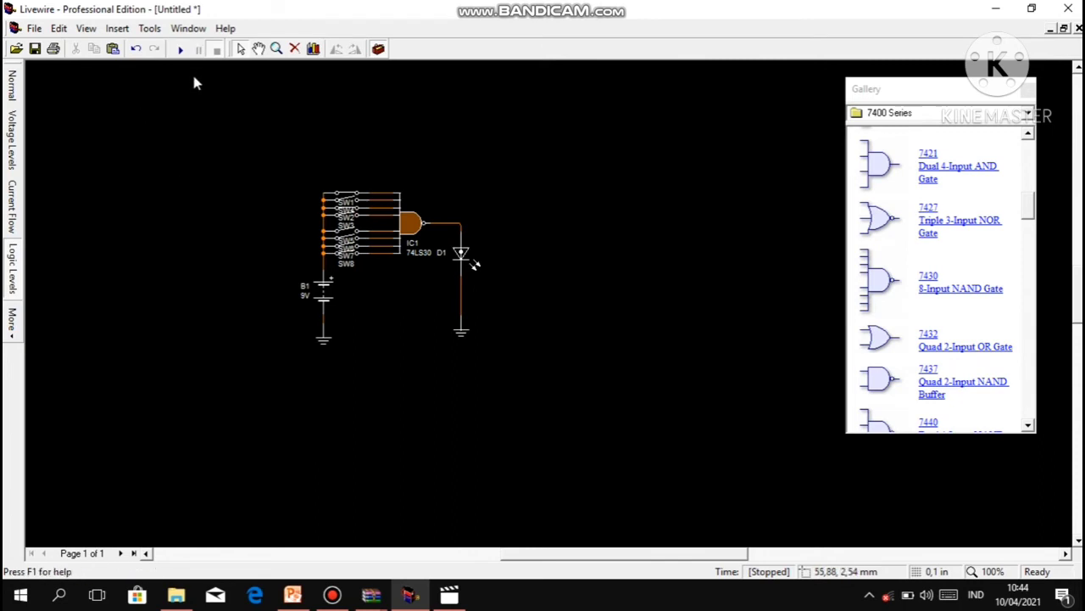
# - Run the simulation and toggle the eight switches closed and open to test how the NAND gate drives the LED
pyautogui.click(179, 49)
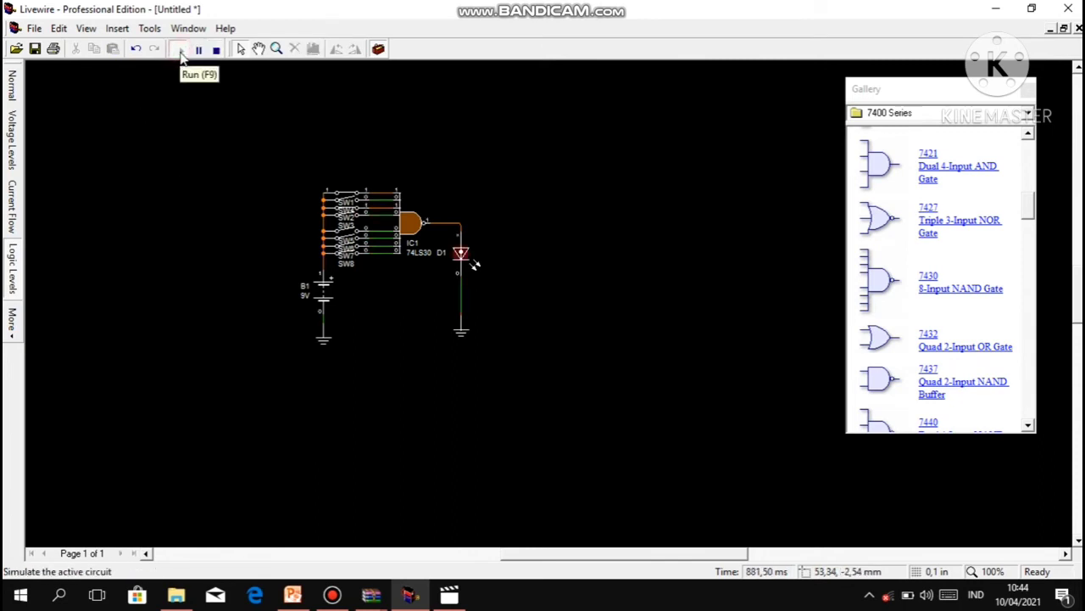
pyautogui.click(363, 195)
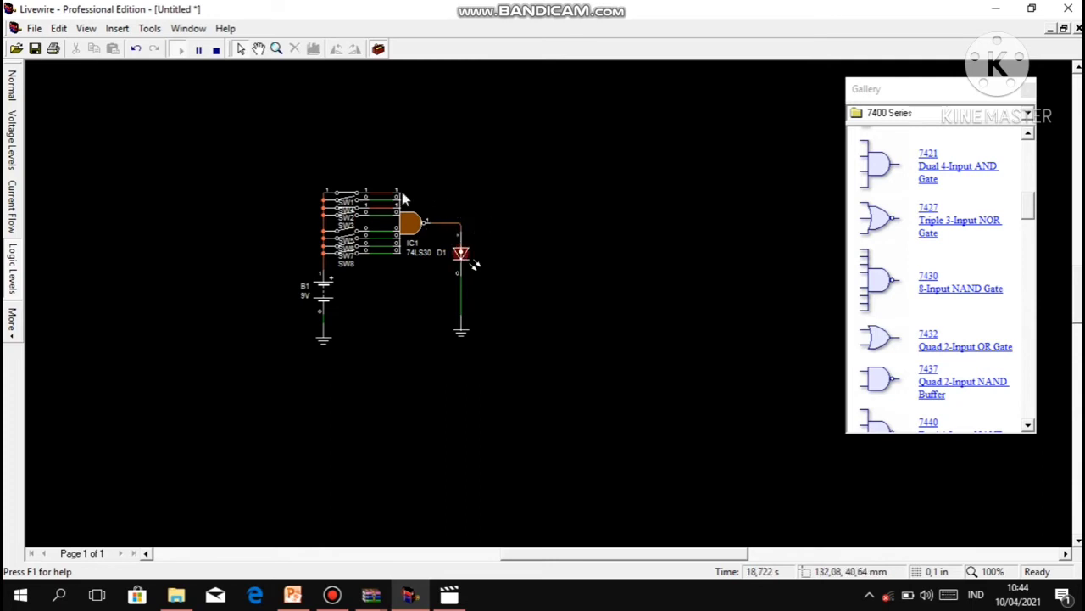
pyautogui.click(370, 198)
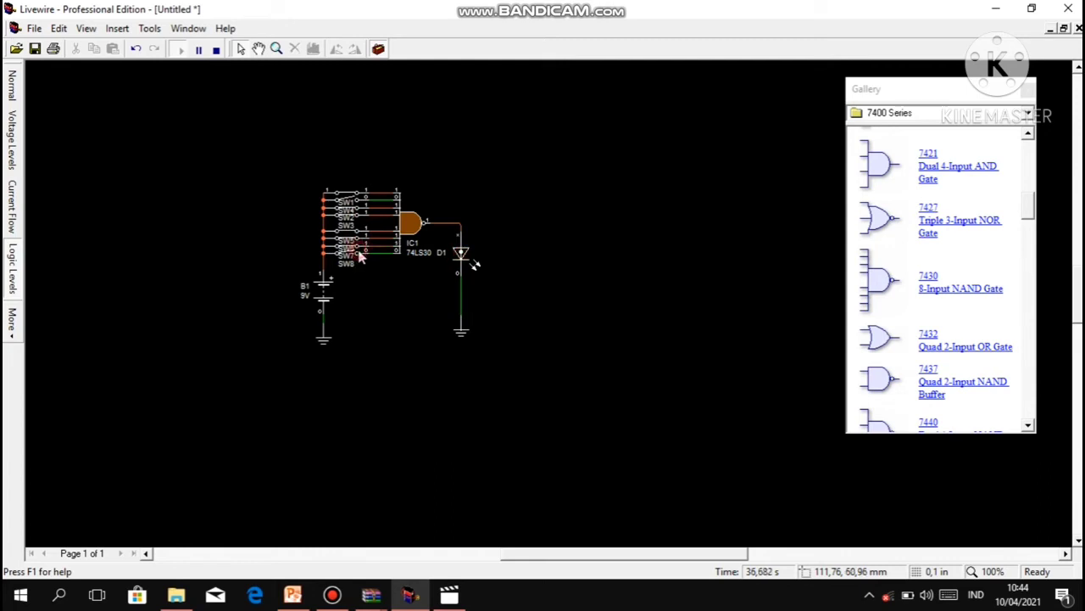
pyautogui.click(356, 254)
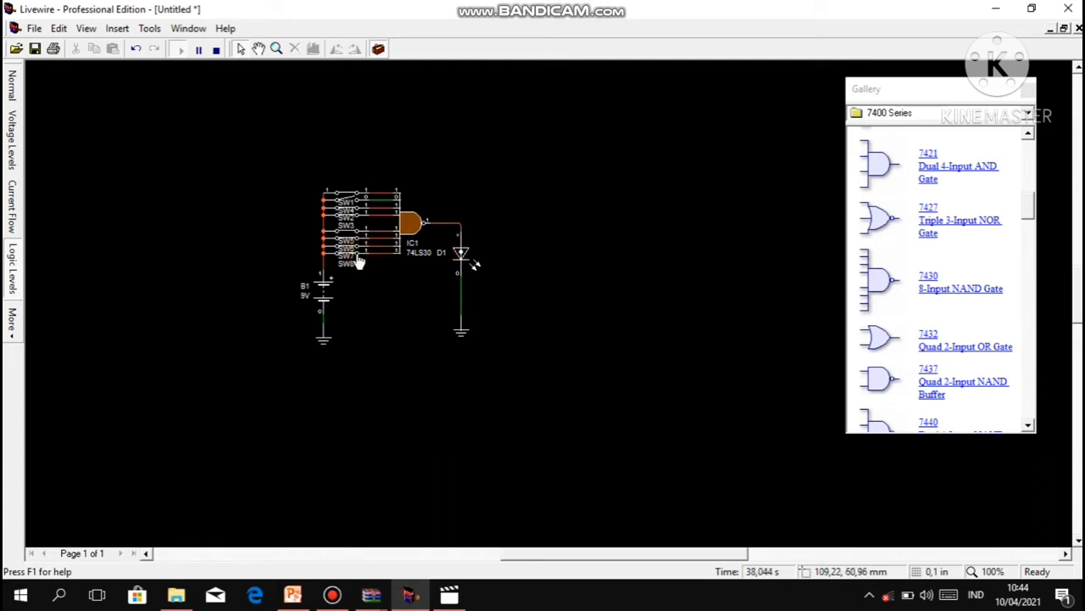
pyautogui.click(359, 202)
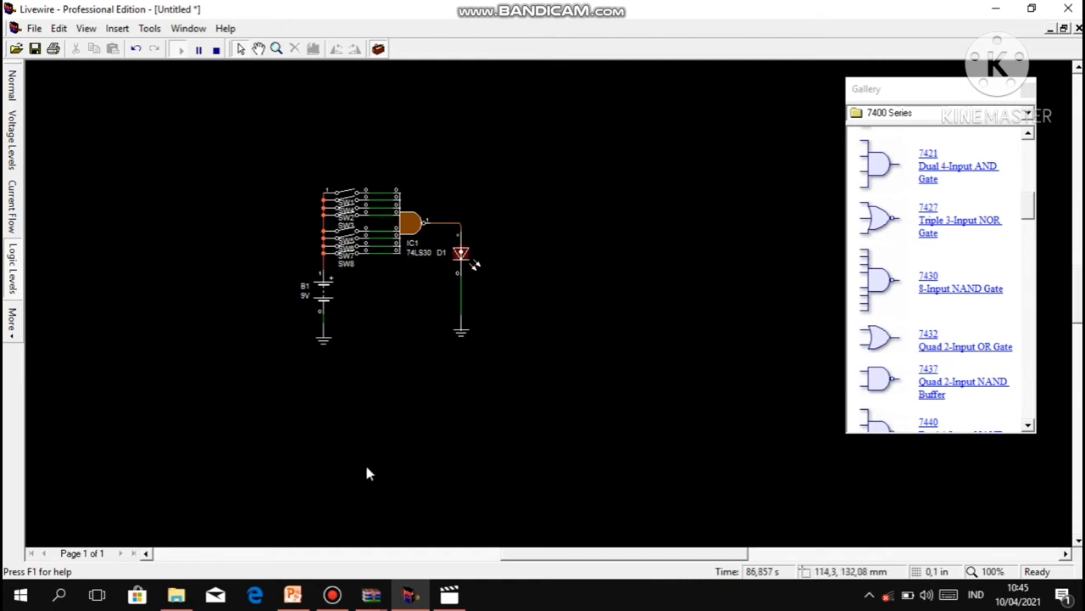
# - Switch to the PowerPoint presentation on logic gates and browse its slide thumbnails
pyautogui.click(292, 594)
pyautogui.moveTo(165, 305); pyautogui.dragTo(165, 204)
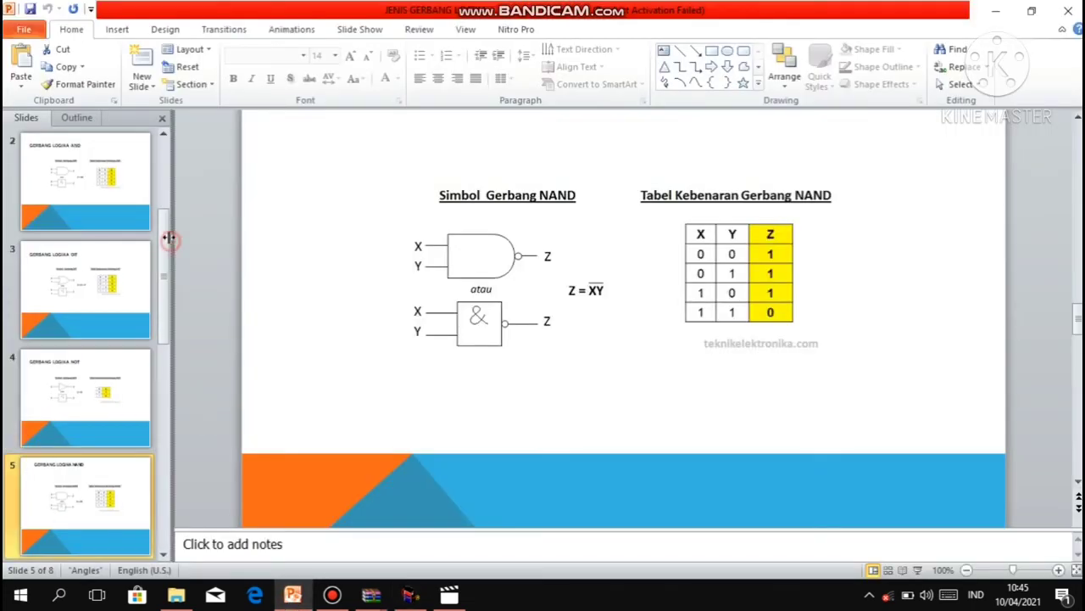